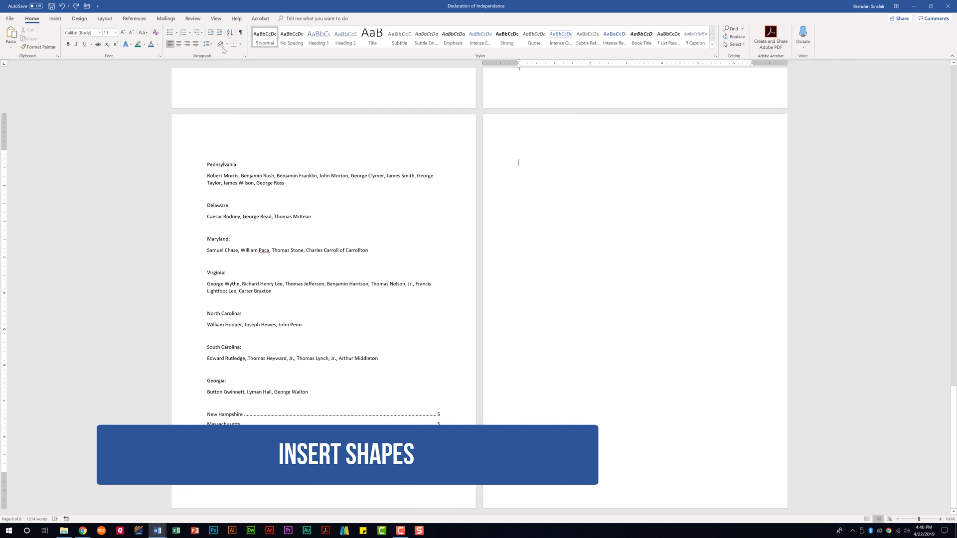
Place a Star: 6 Points shape near the top of the blank final page
left_click(57, 20)
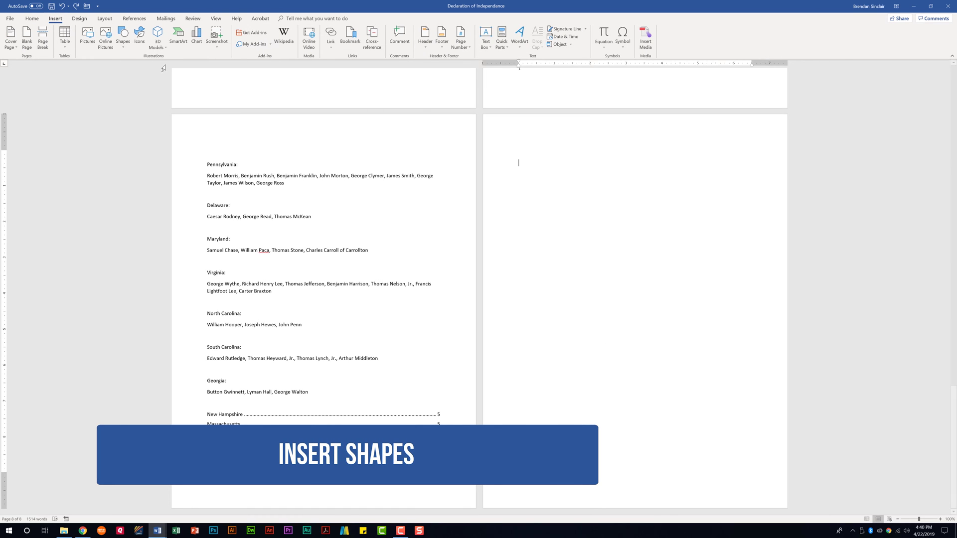
left_click(125, 50)
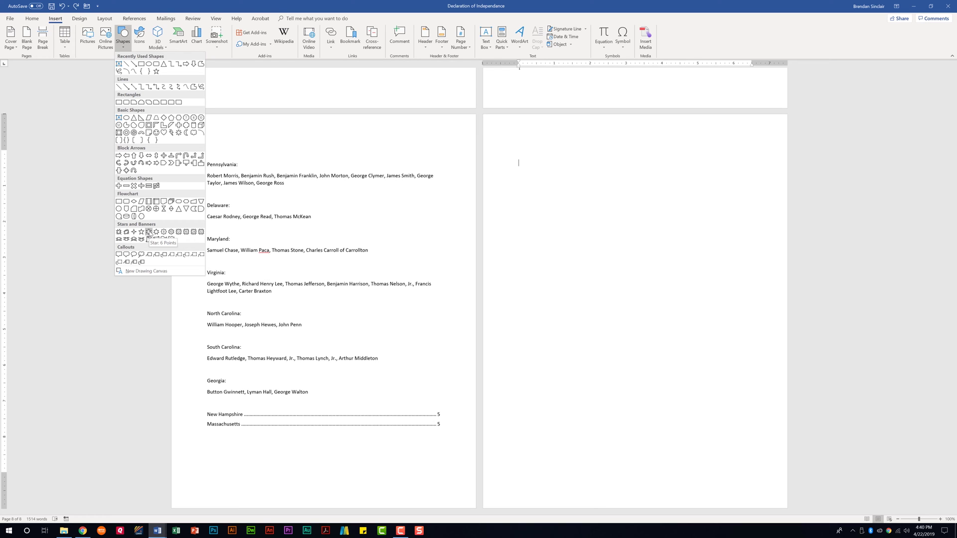
left_click(149, 232)
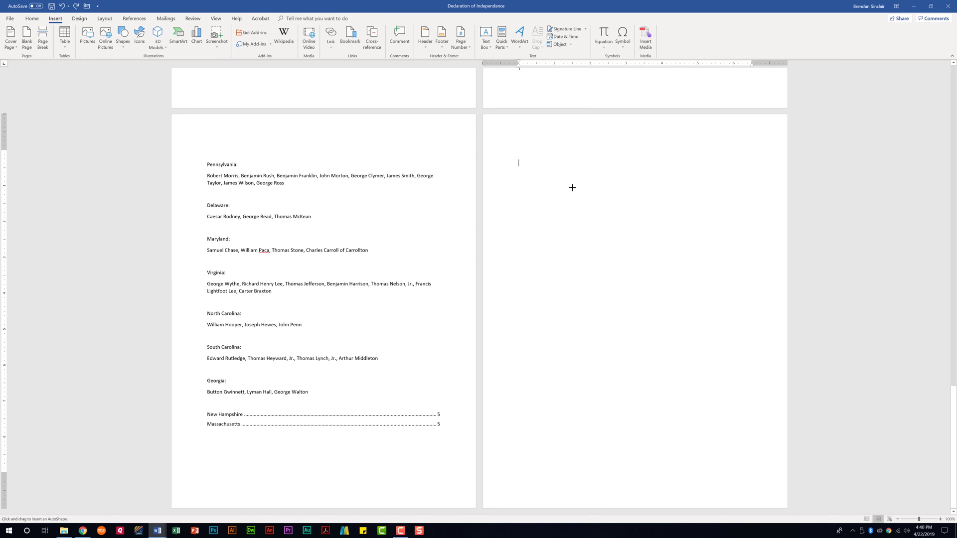
left_click(536, 152)
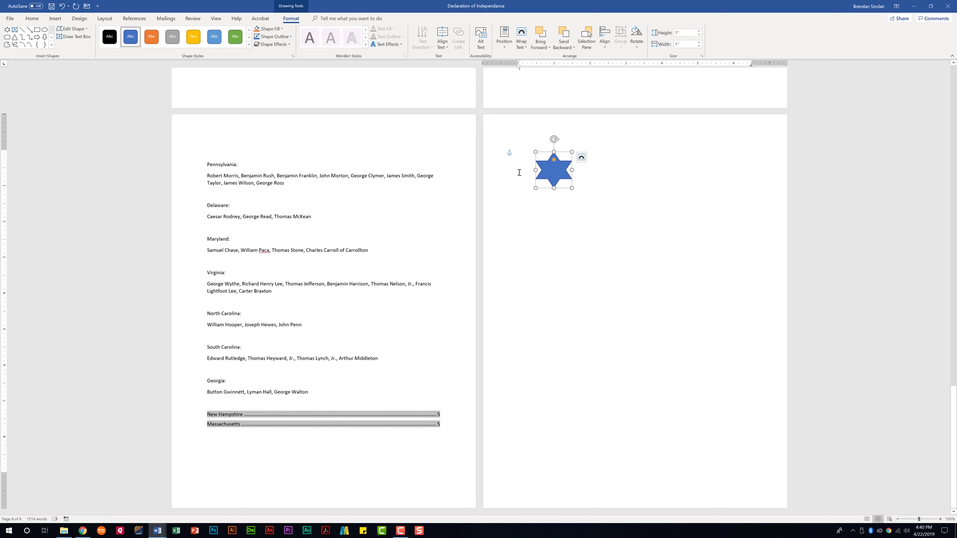
left_click(563, 231)
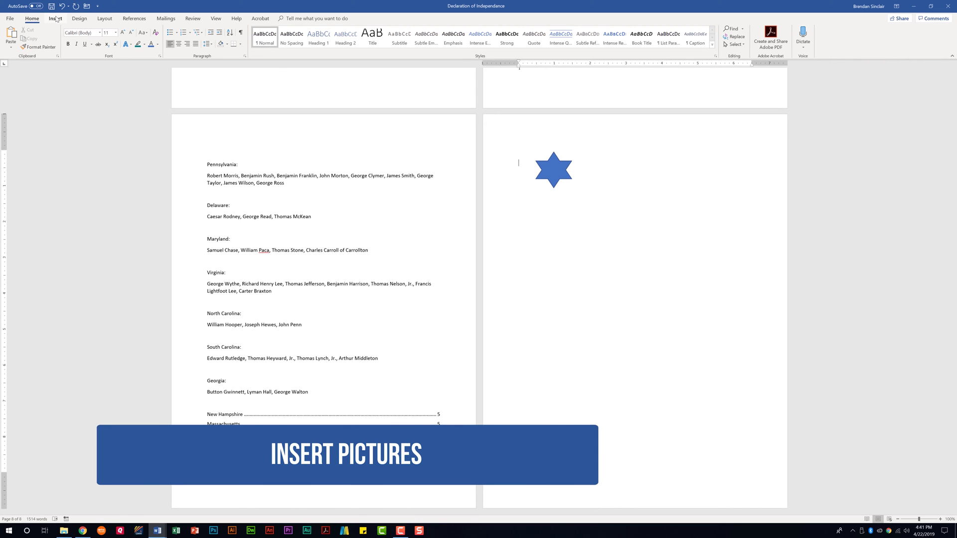
Insert the SINCLAIR picture file from the Insert Picture dialog
left_click(56, 19)
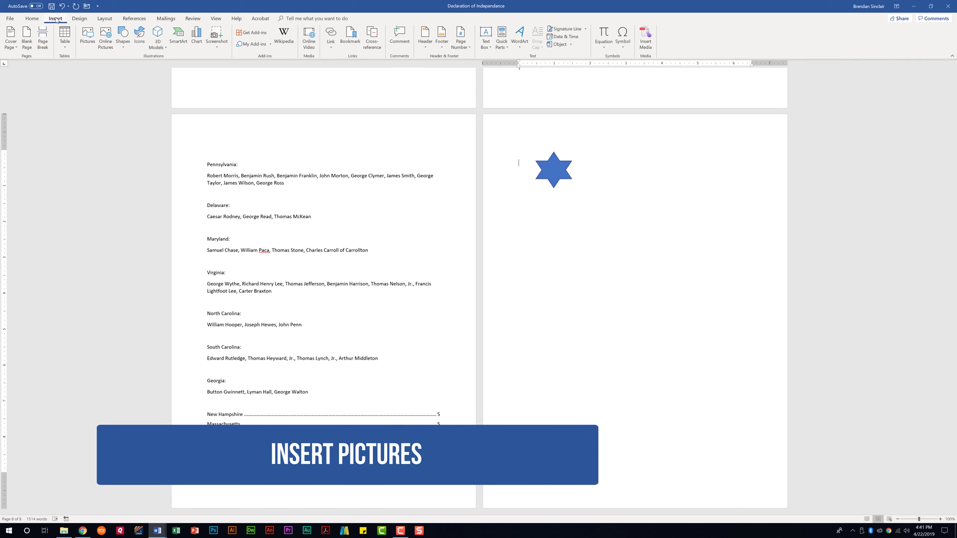
left_click(88, 42)
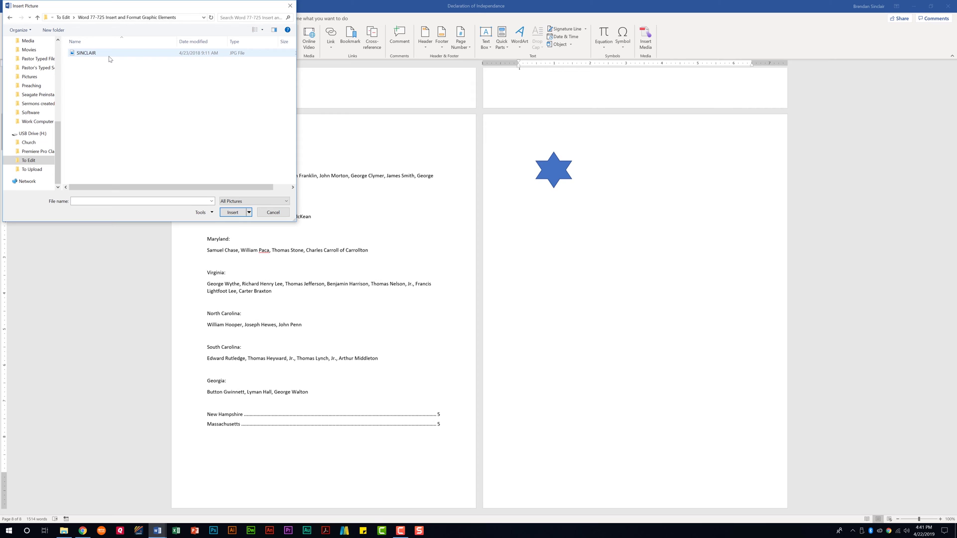
double_click(110, 55)
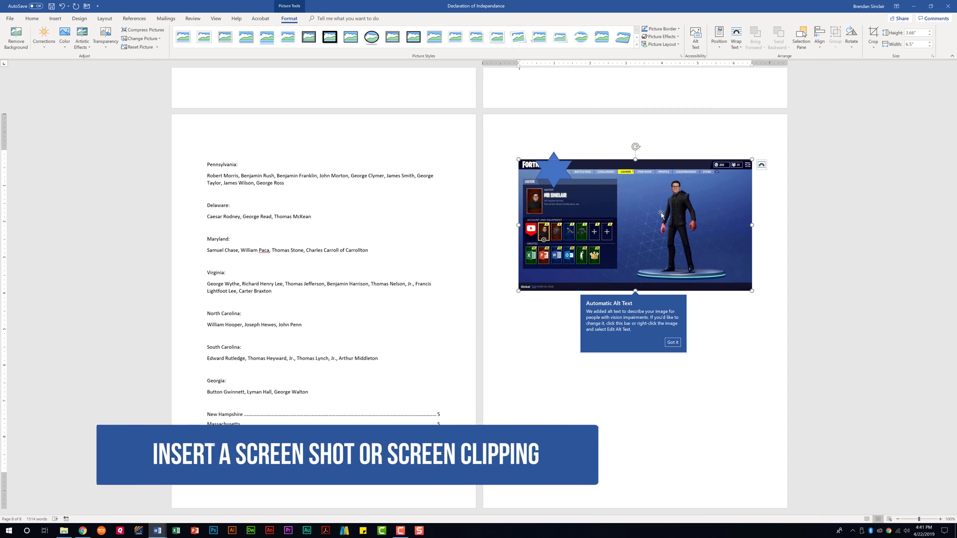
Insert a screenshot of the open Word window from Available Windows onto the final page
left_click(56, 18)
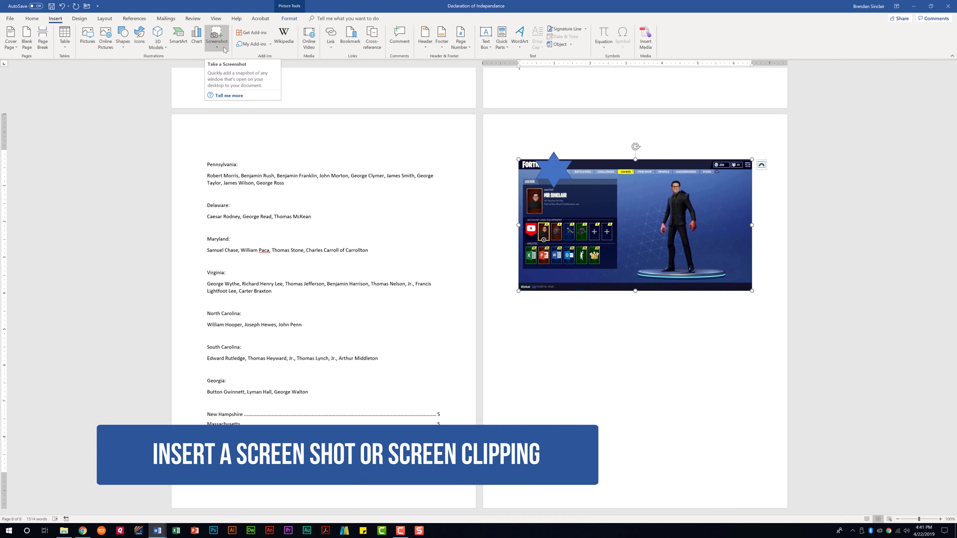
left_click(224, 50)
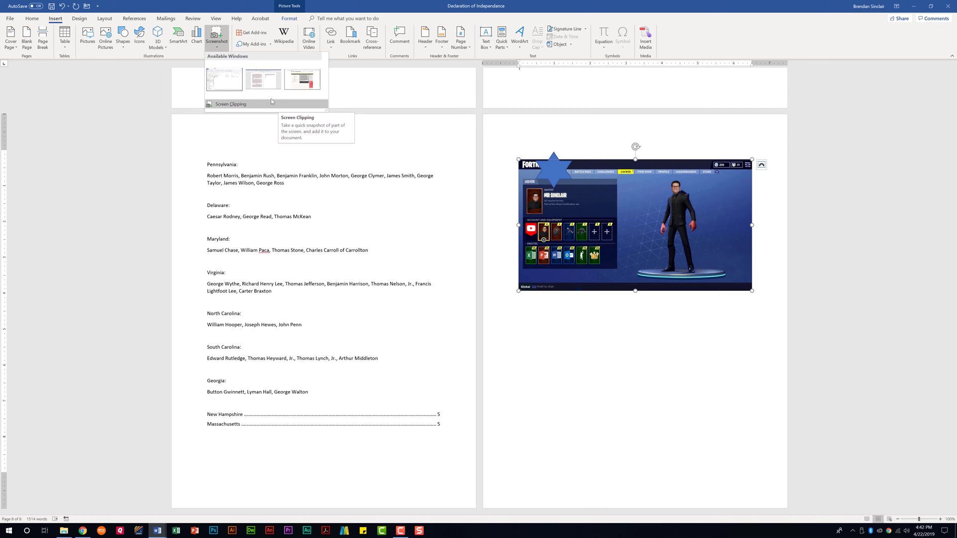
left_click(268, 92)
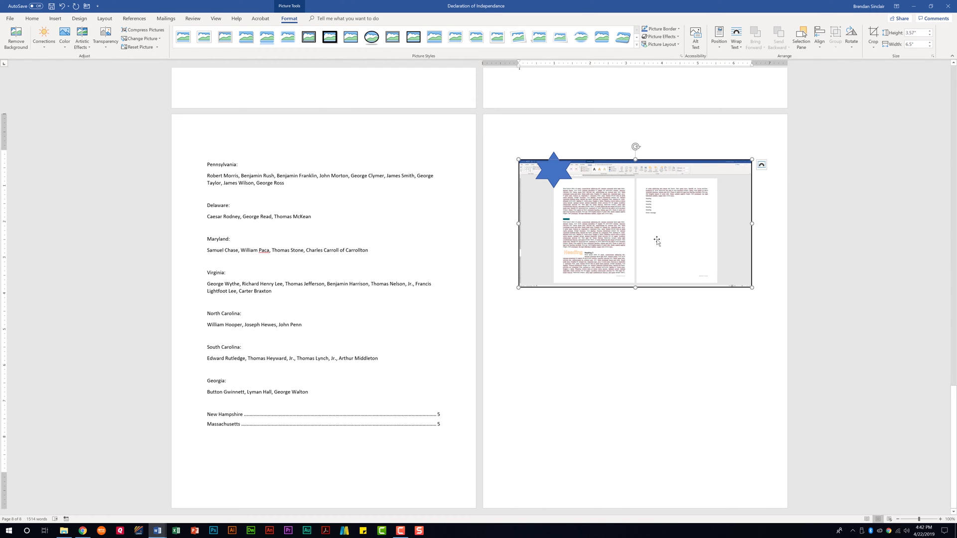
left_click(761, 280)
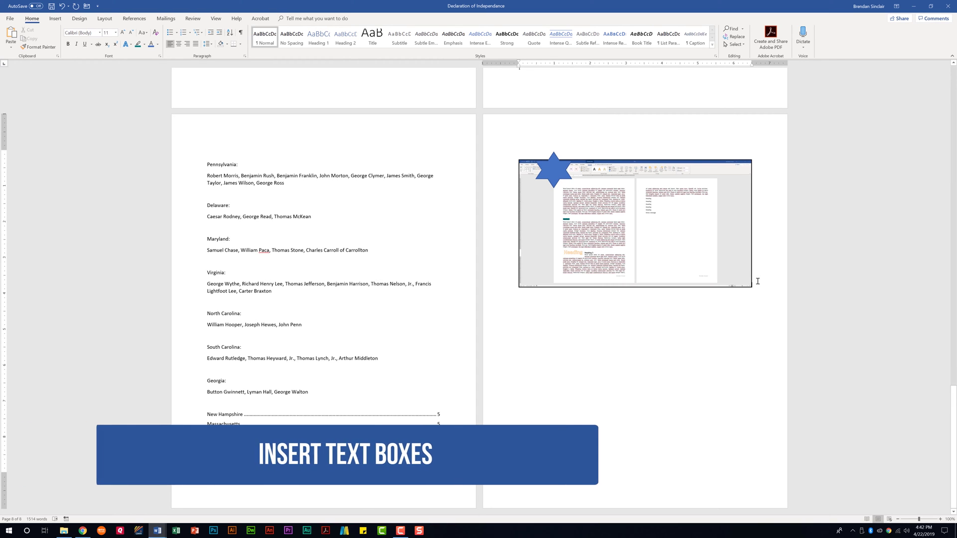
Insert the built-in Banded Quote text box with its placeholder quote text
left_click(55, 18)
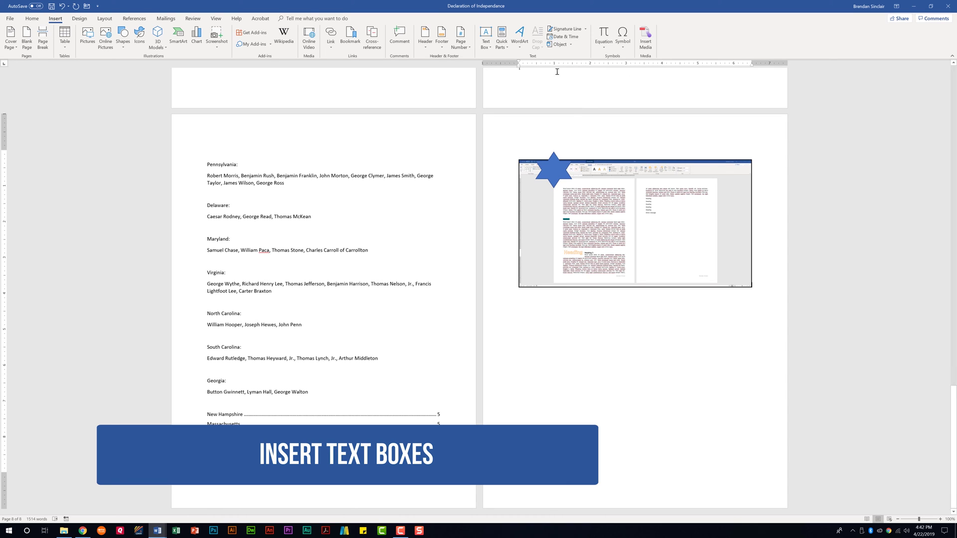
left_click(488, 51)
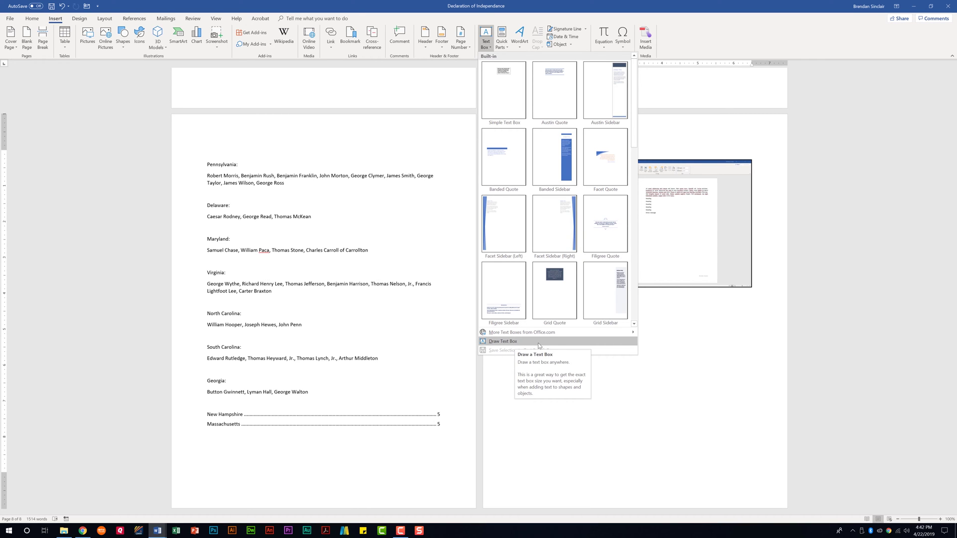
left_click(505, 152)
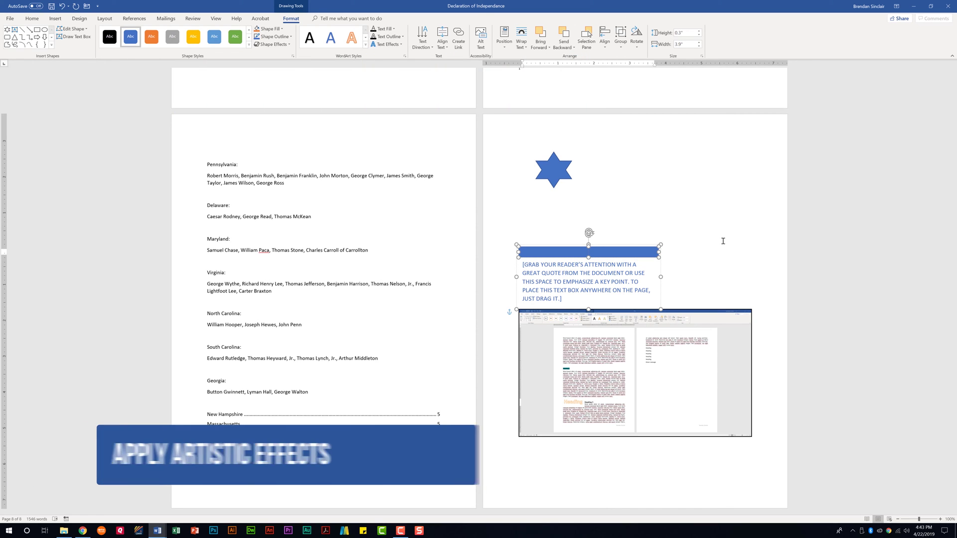
Delete the Banded Quote text box and the six-pointed star
left_click(650, 245)
key("Delete")
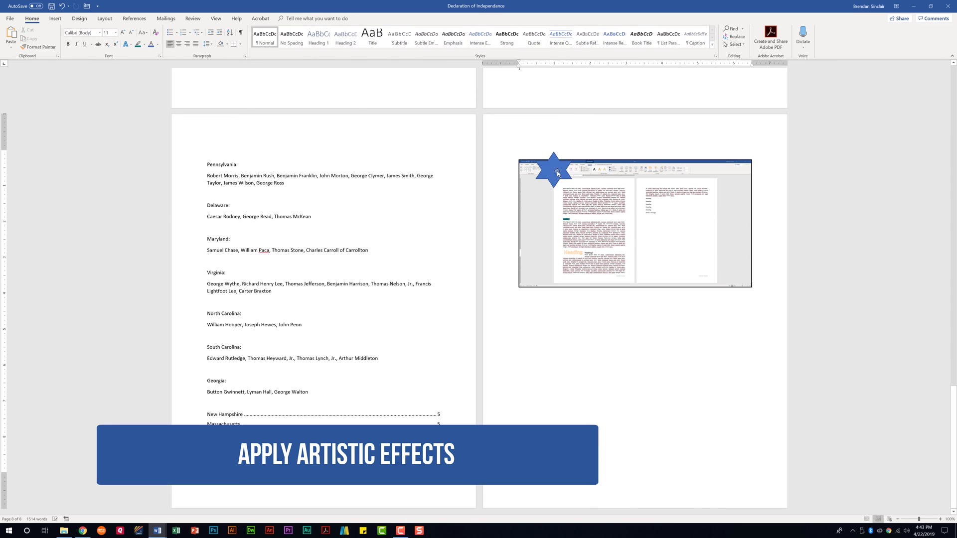
left_click(557, 172)
key("Delete")
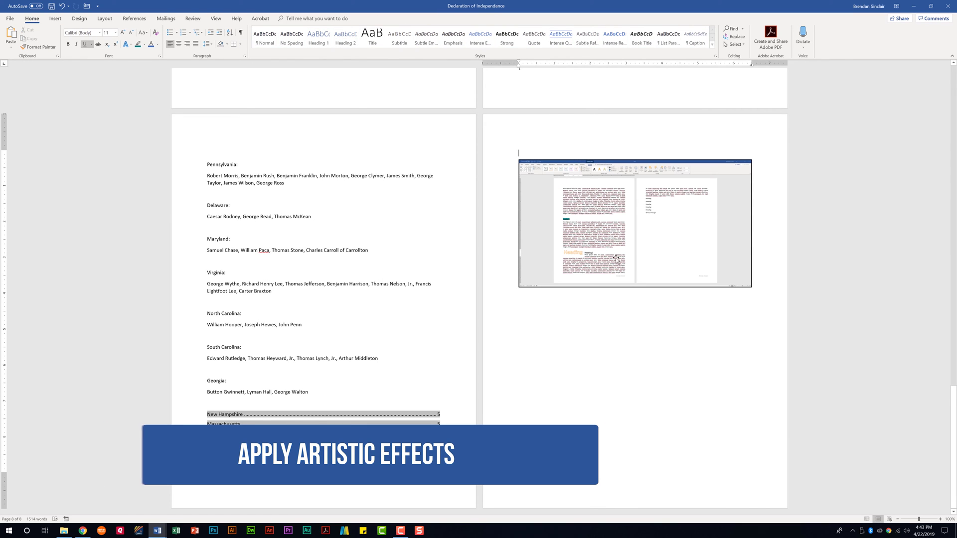
Apply the Glow Edges artistic effect to the screenshot
left_click(655, 254)
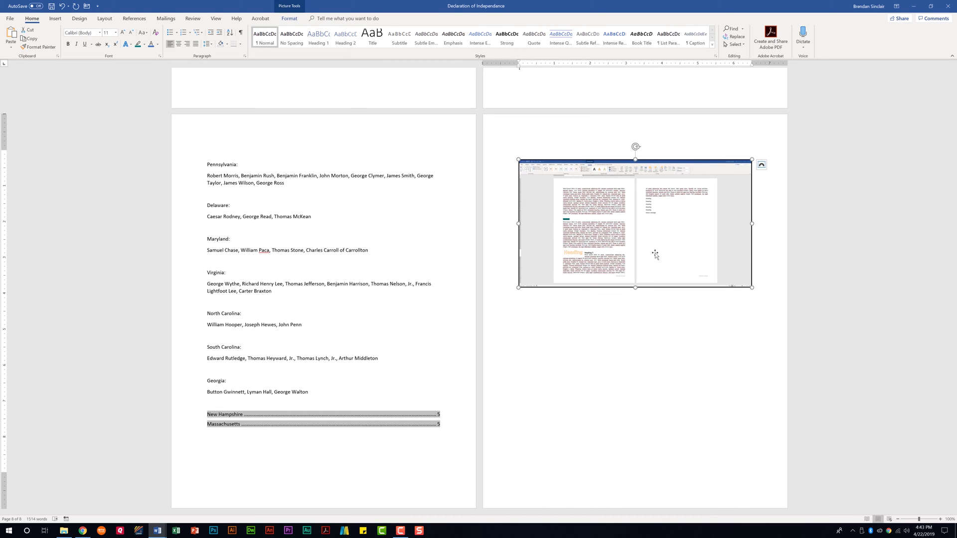
left_click(289, 19)
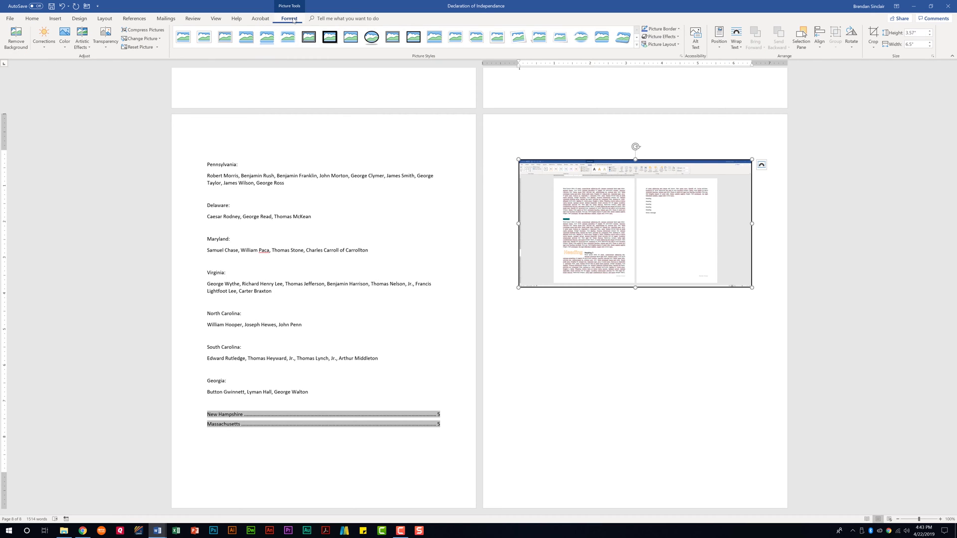
left_click(90, 48)
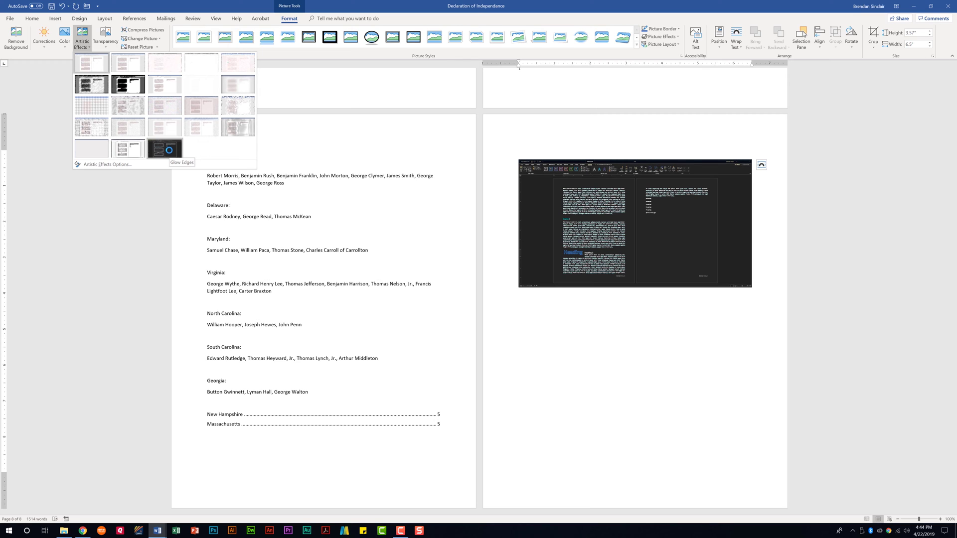
left_click(169, 150)
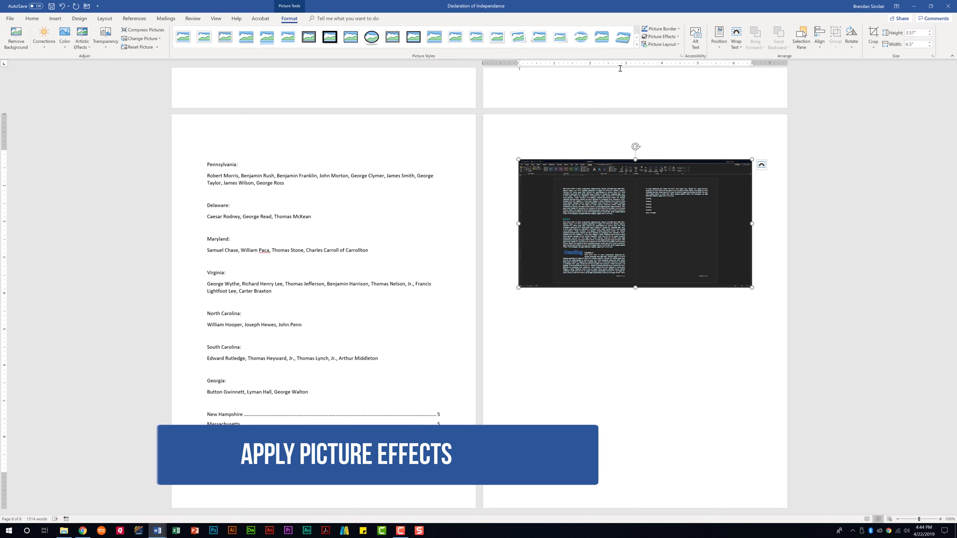
Give the screenshot the 18 pt blue glow variation, leaving the picture border unchanged
left_click(678, 37)
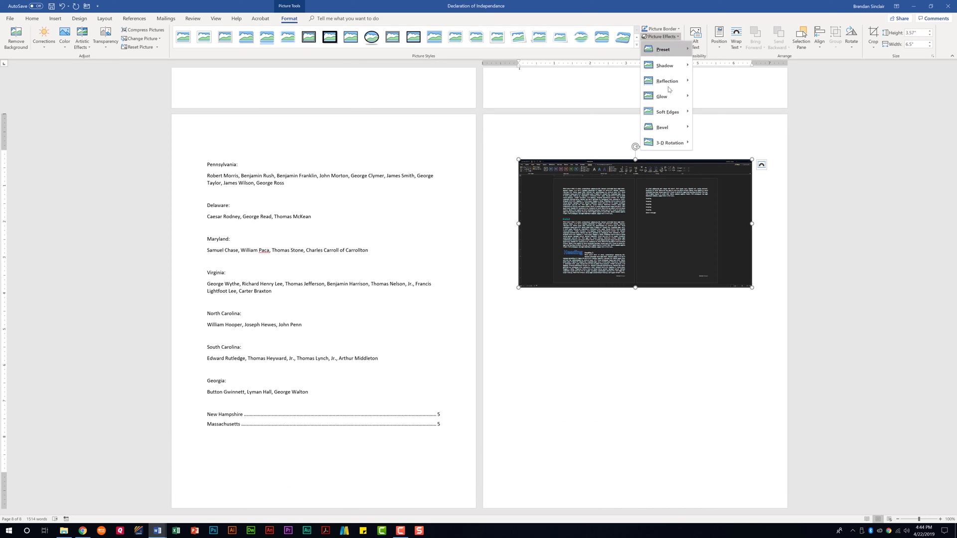
mouse_move(680, 99)
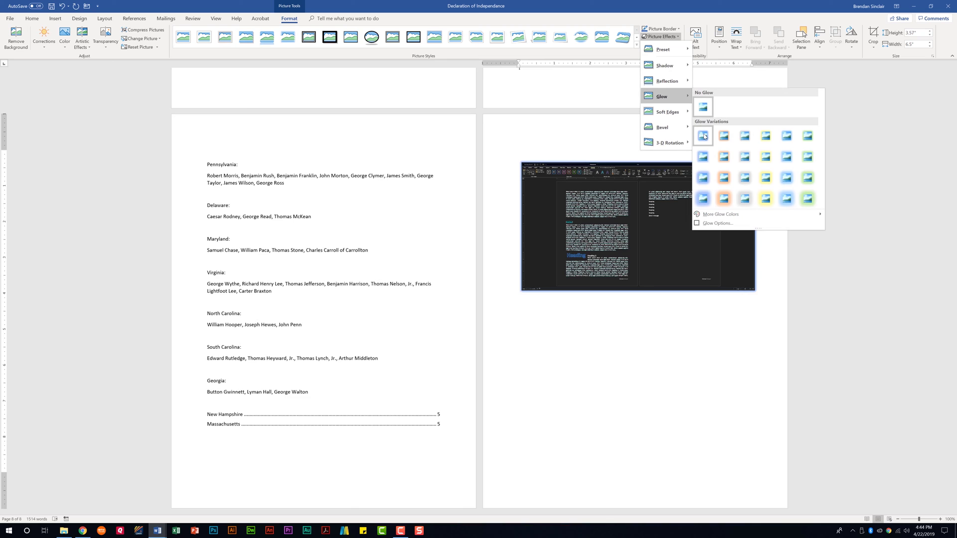
left_click(706, 198)
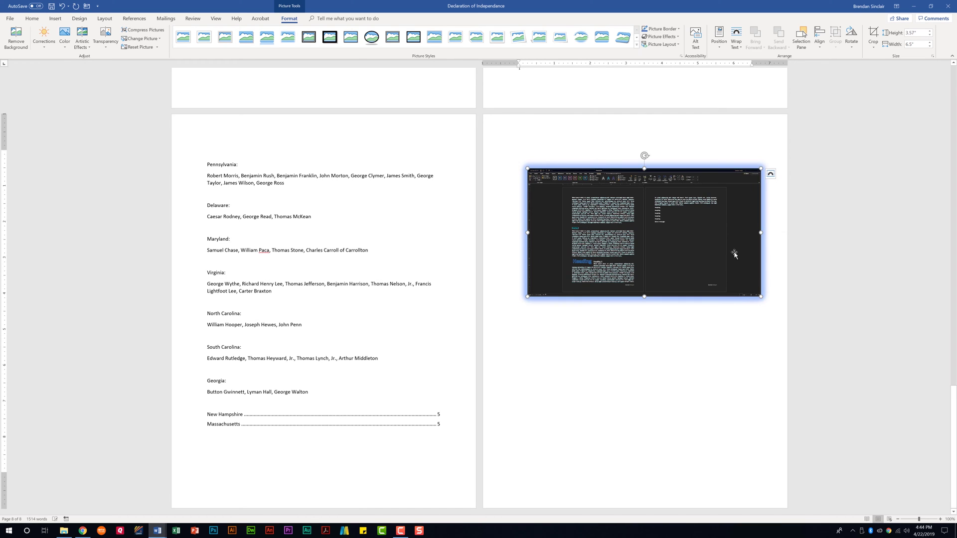
left_click(675, 30)
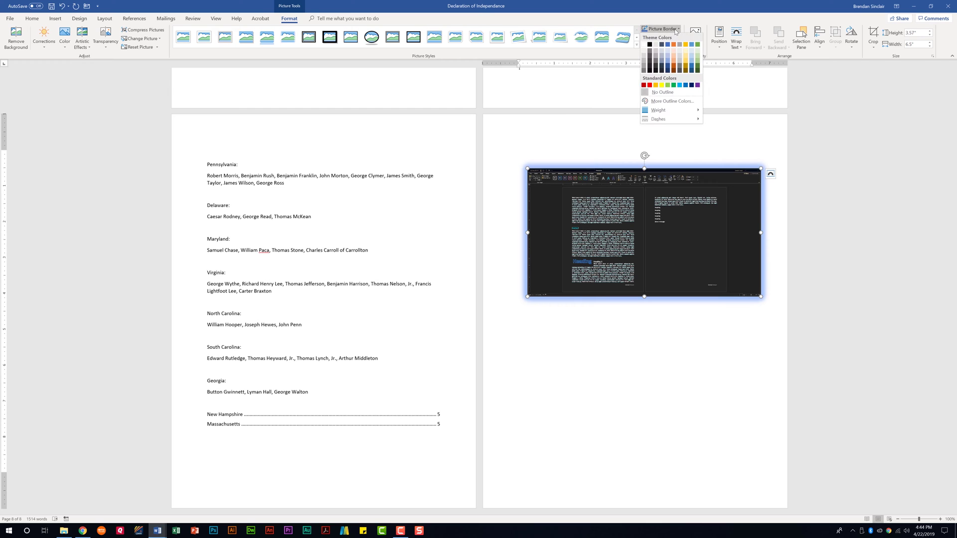
left_click(676, 30)
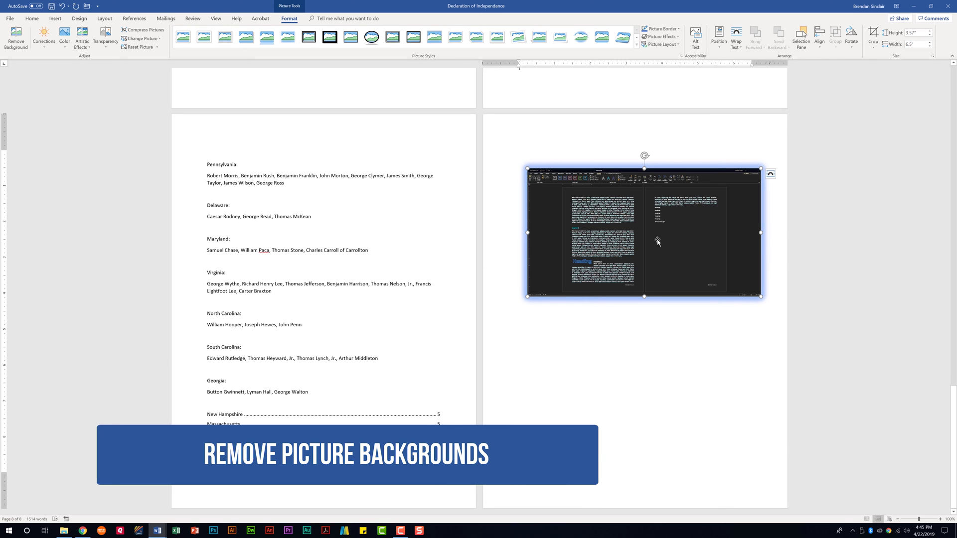
Remove the screenshot's background, marking the upper, lower and right-hand text areas to keep
left_click(14, 44)
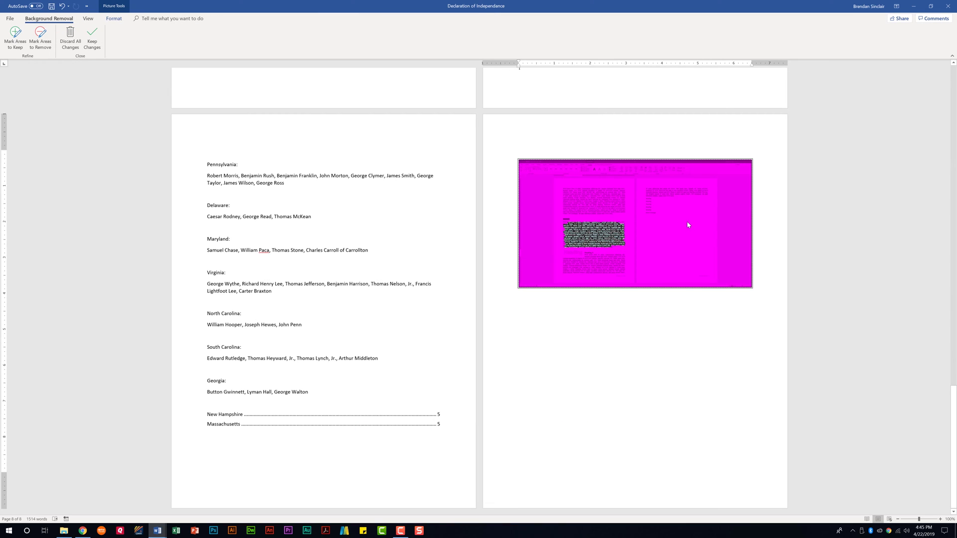
left_click(15, 45)
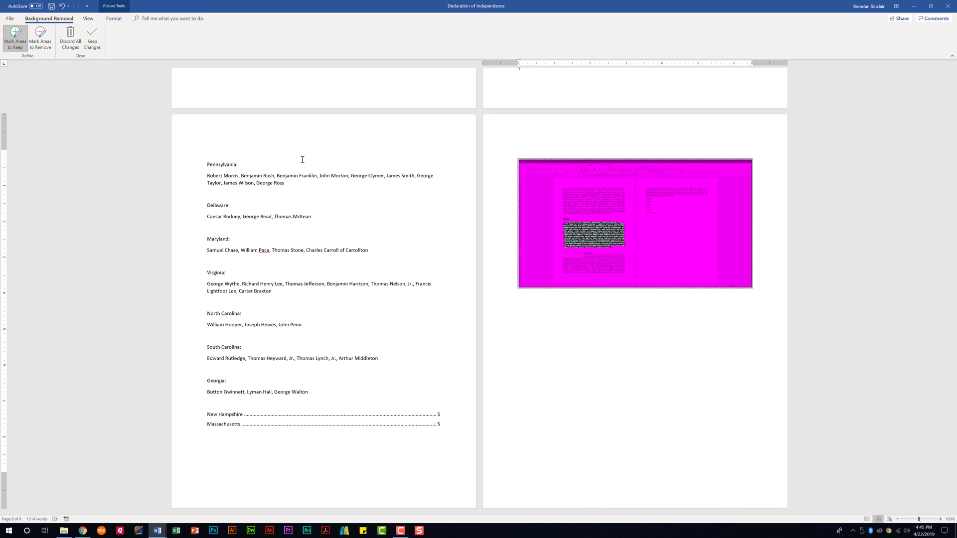
left_click(575, 199)
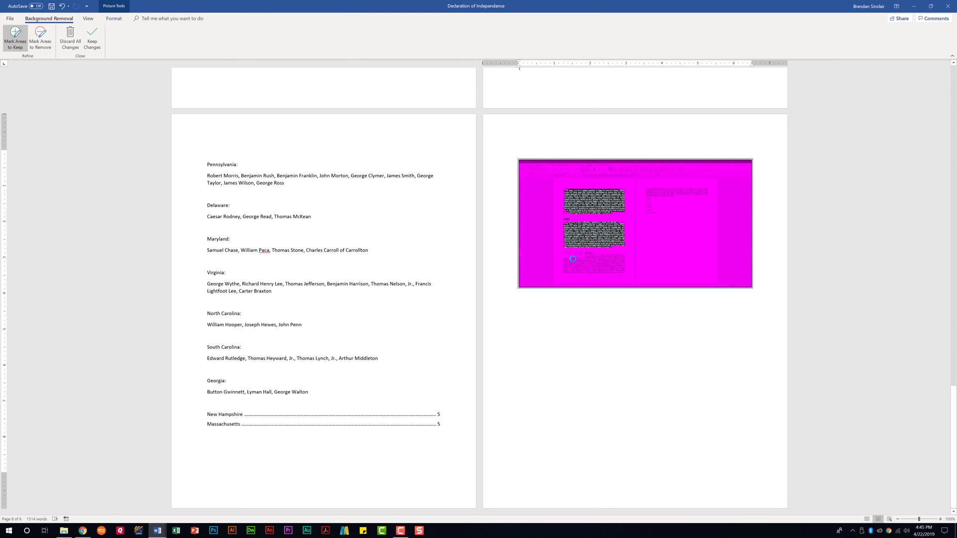
left_click_drag(577, 249, 638, 267)
left_click_drag(708, 187, 639, 263)
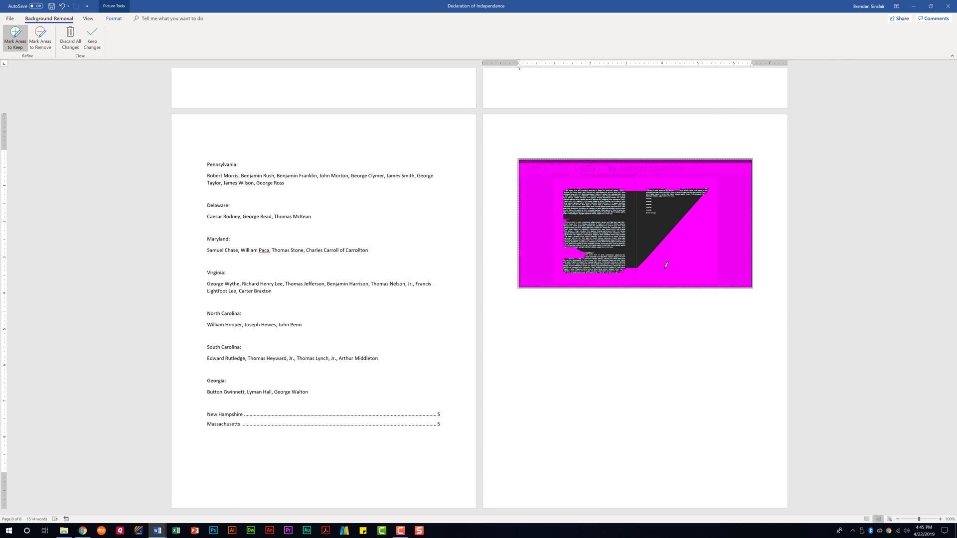
left_click(93, 41)
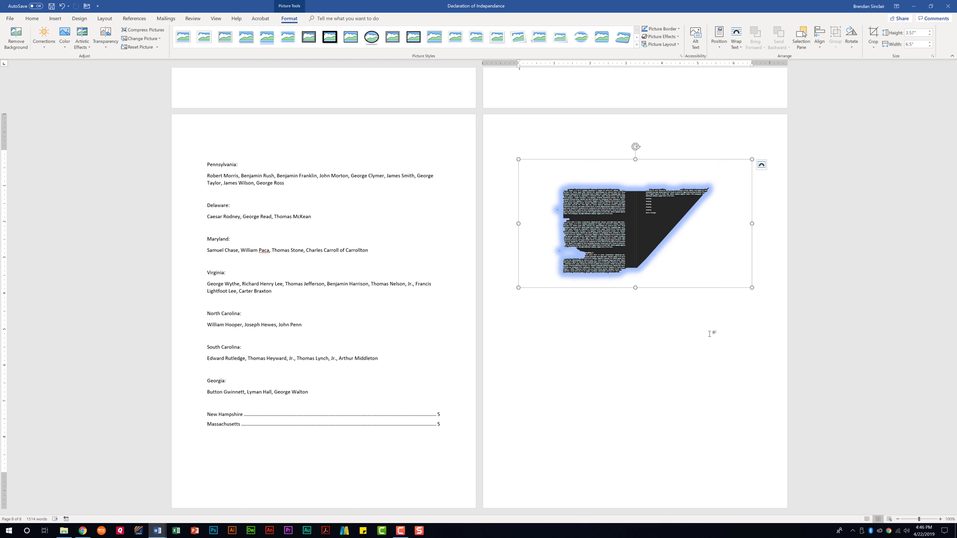
Rotate the screenshot 90° right, briefly opening and closing the Crop options
key("ctrl+z")
key("ctrl+z")
key("ctrl+z")
key("ctrl+z")
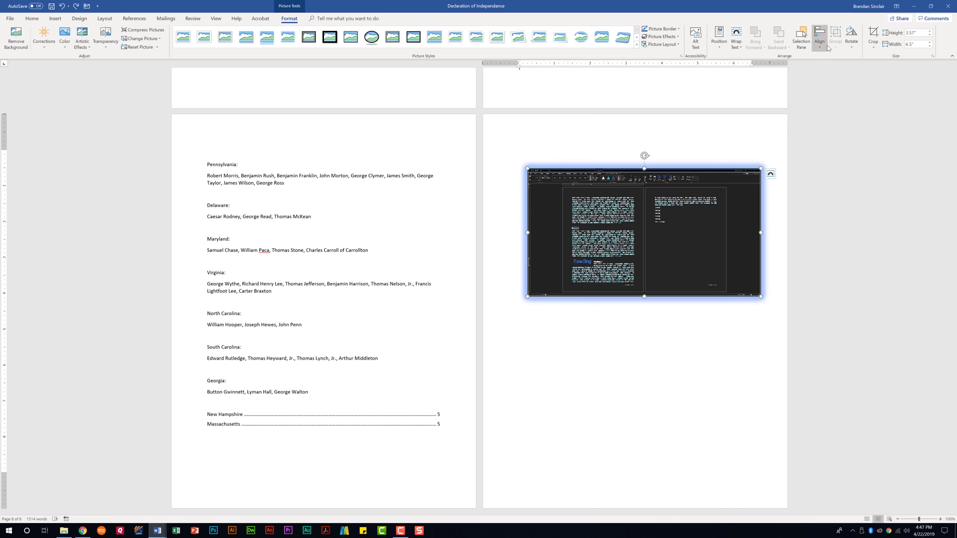
left_click(851, 48)
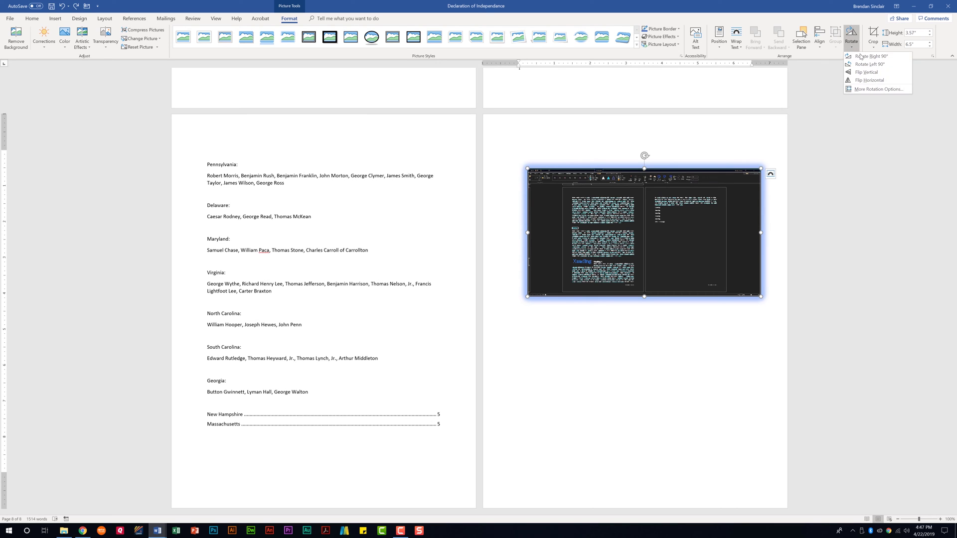
left_click(860, 57)
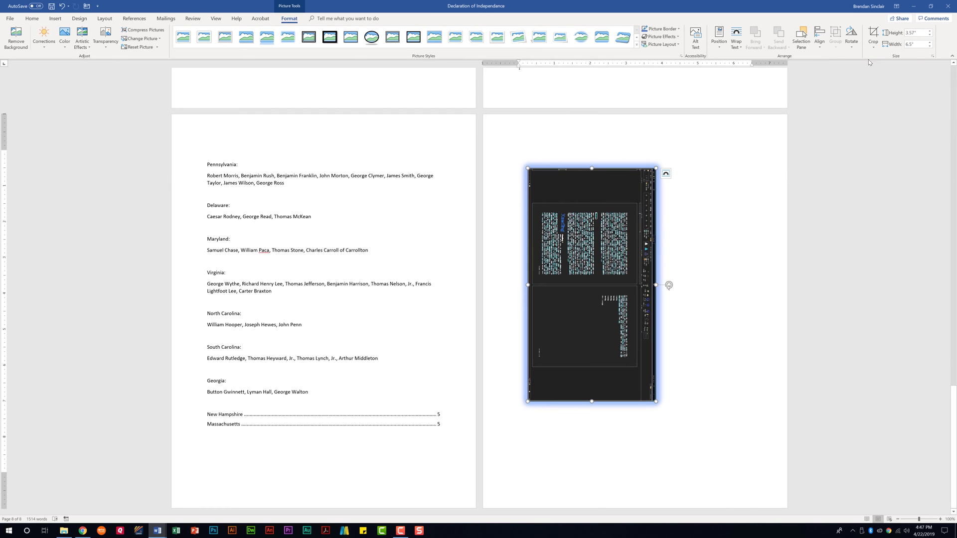
left_click(877, 49)
left_click(878, 49)
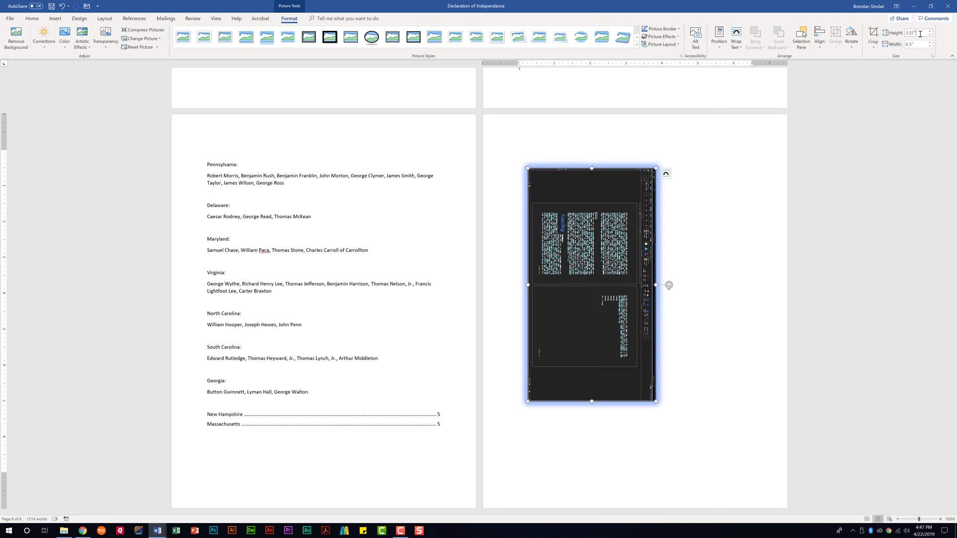
Set the picture height to 4 inches, then undo back to the original 3.57 by 6.5 inch picture
left_click(897, 31)
type("4")
key("Return")
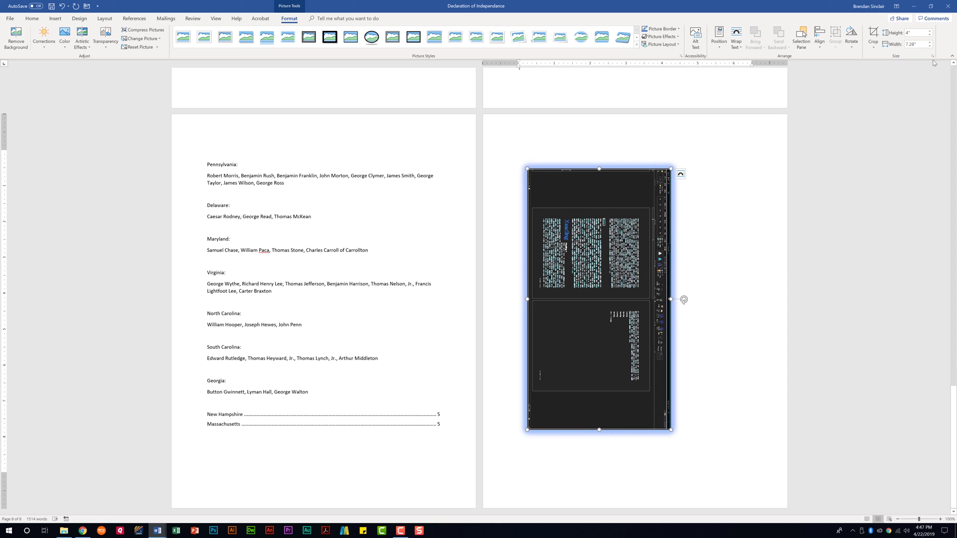
key("ctrl+z")
key("ctrl+z")
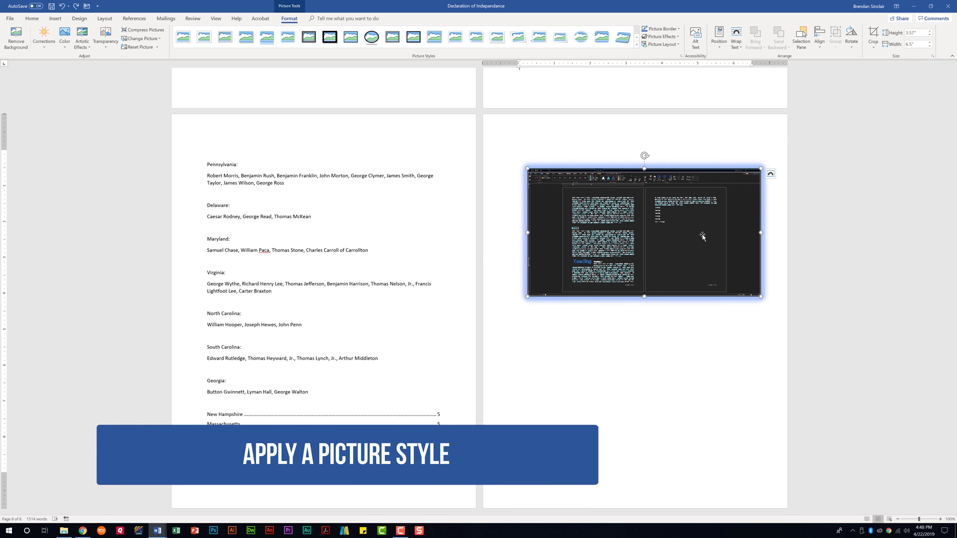
Apply the Bevel Perspective picture style and move the screenshot to just before 'Delaware:'
left_click(636, 44)
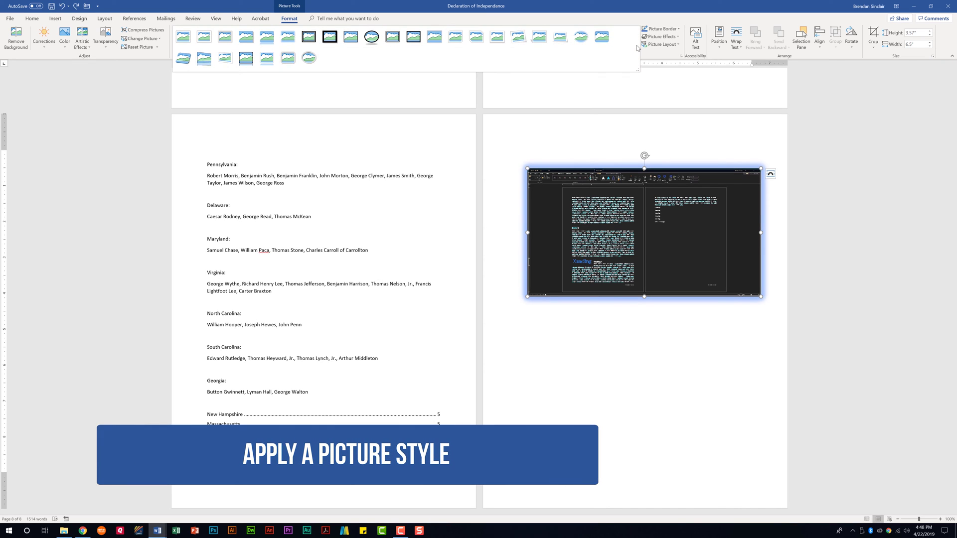
left_click(191, 58)
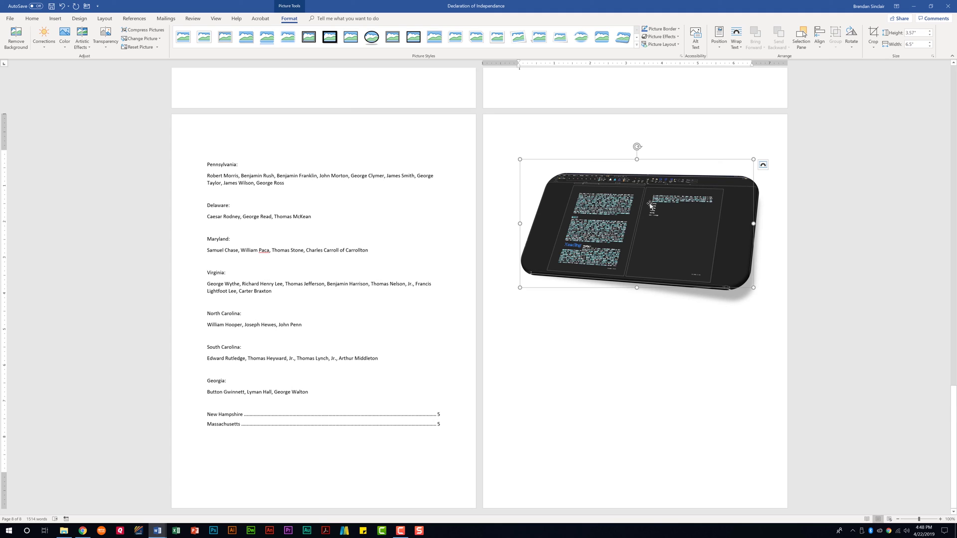
left_click_drag(650, 206, 203, 208)
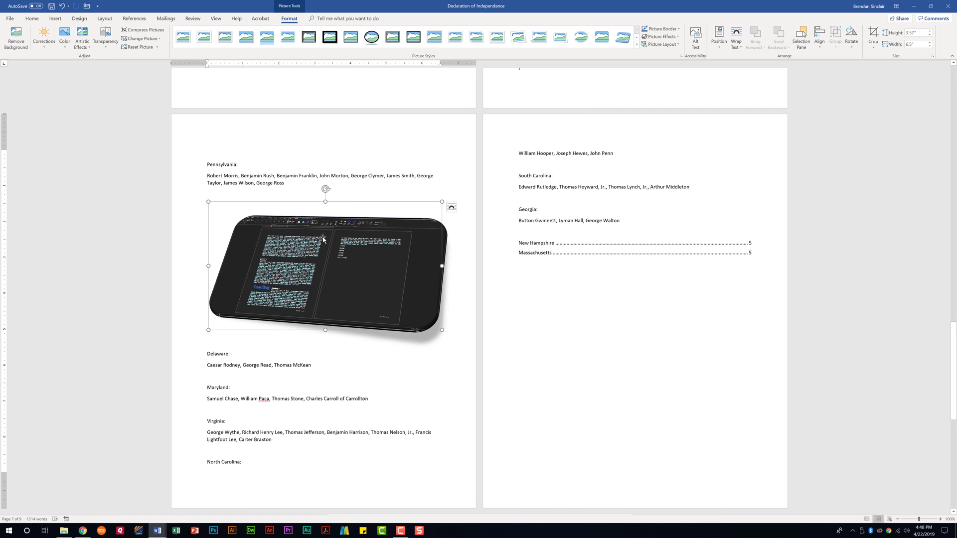
Try Top and Bottom and In Front of Text, choose Square wrapping, and shrink the picture to 1.95 by 3.55 inches
left_click(452, 207)
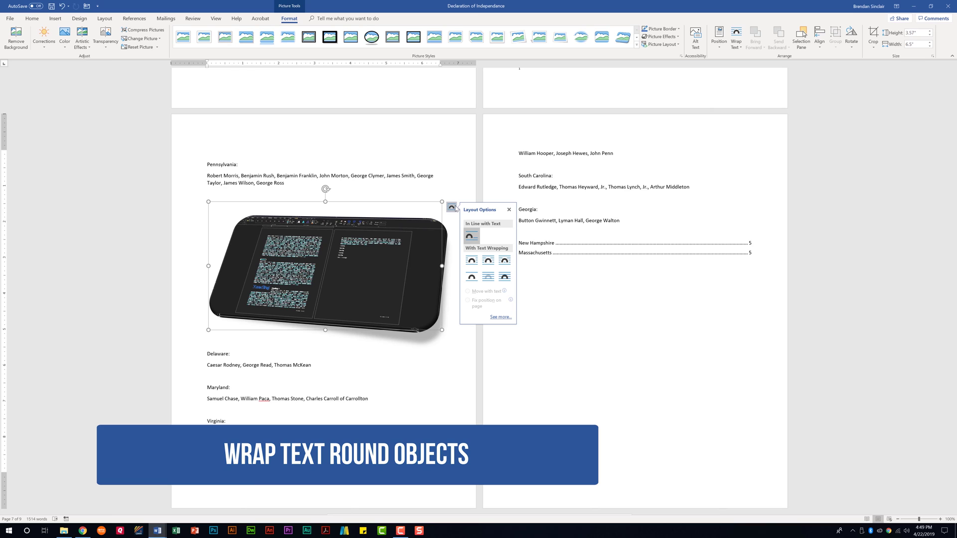
left_click(471, 277)
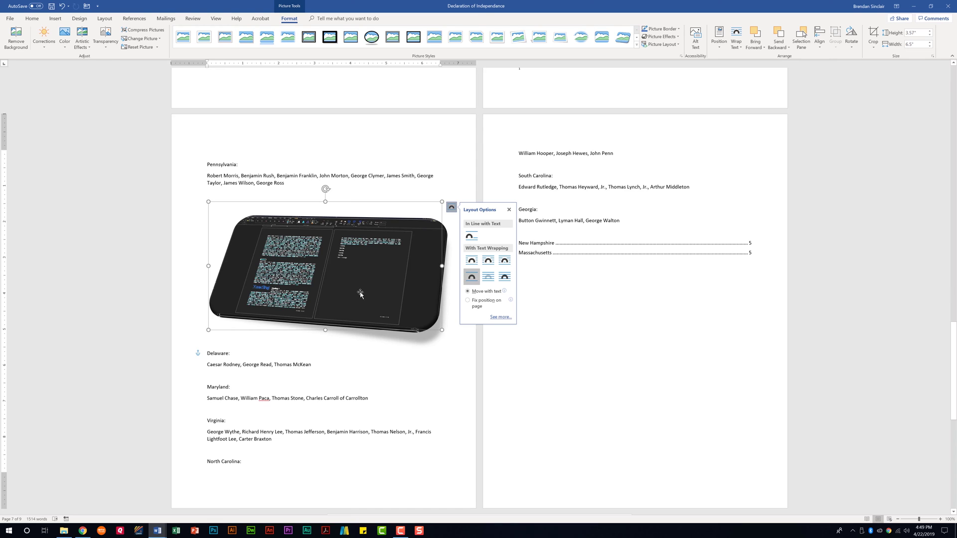
left_click(502, 281)
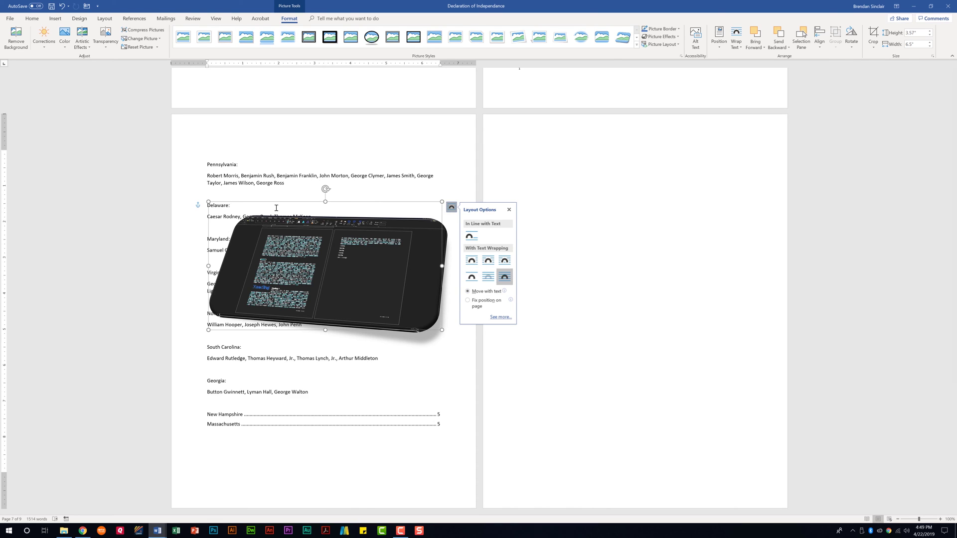
left_click(470, 264)
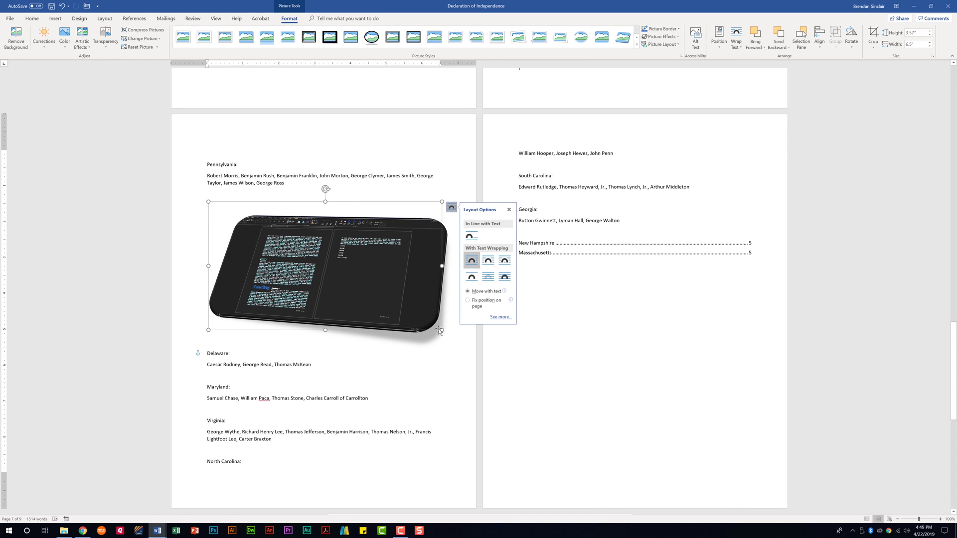
left_click_drag(441, 330, 336, 265)
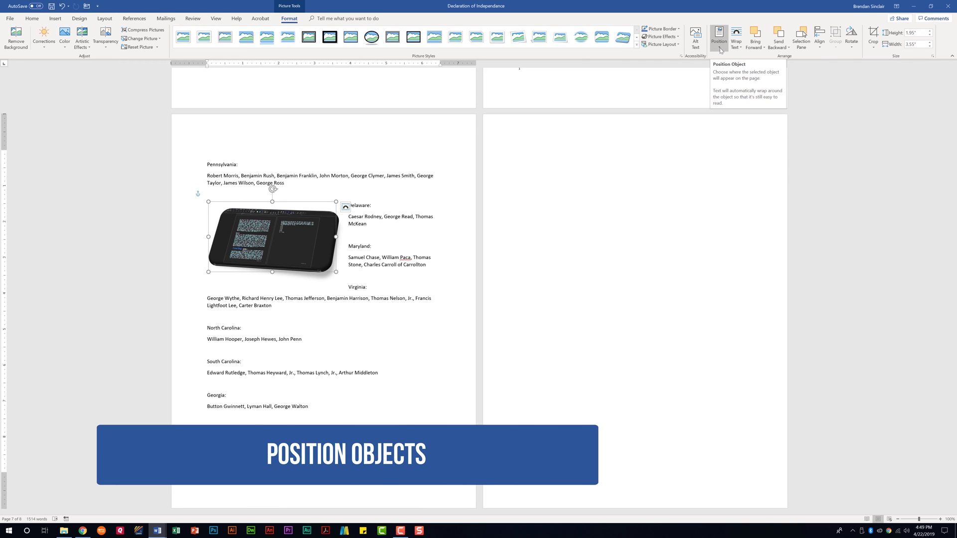
Position the screenshot at Bottom Right with Square text wrapping
left_click(719, 49)
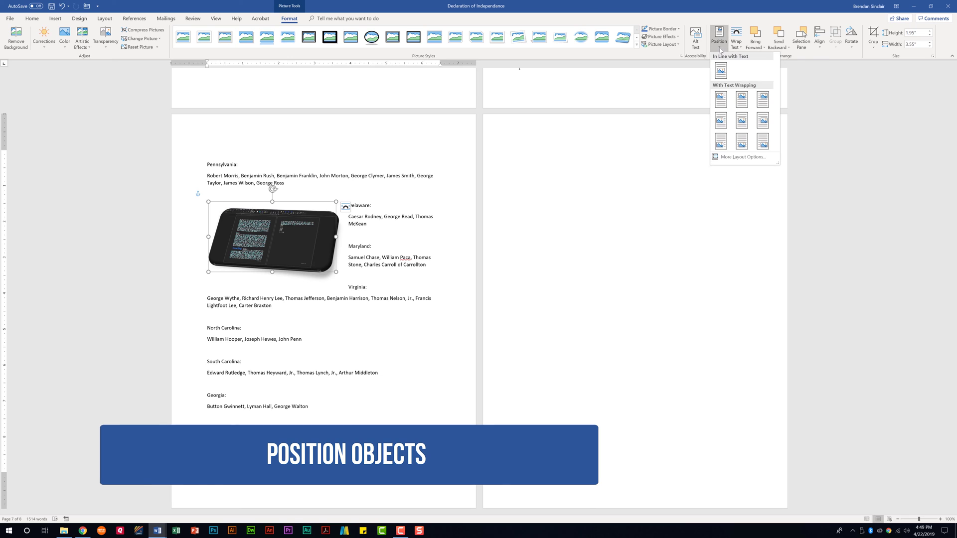
left_click(766, 144)
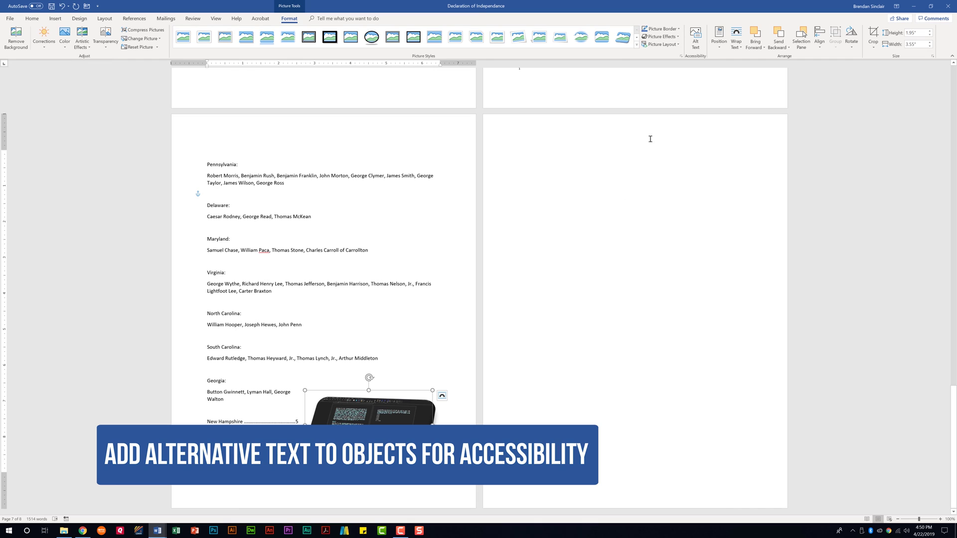
left_click(696, 43)
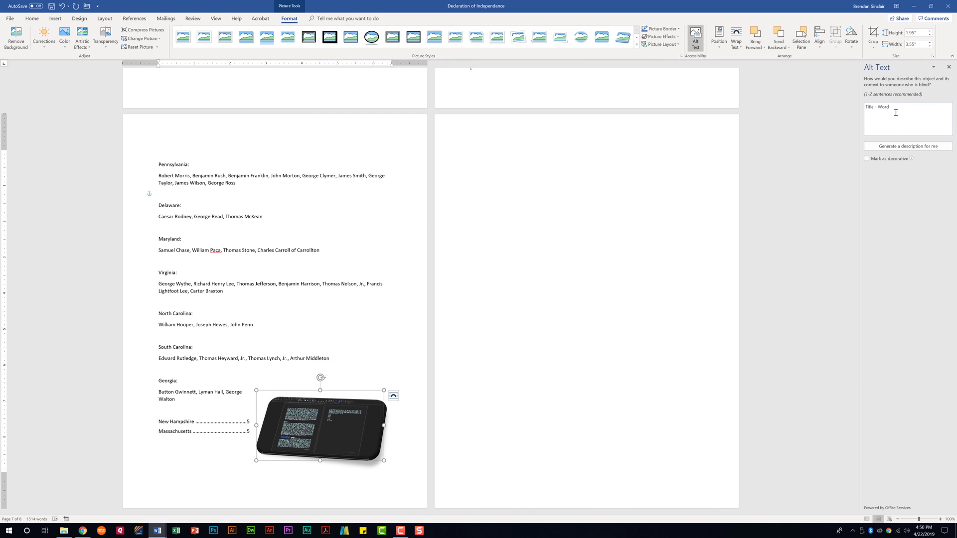
left_click(948, 66)
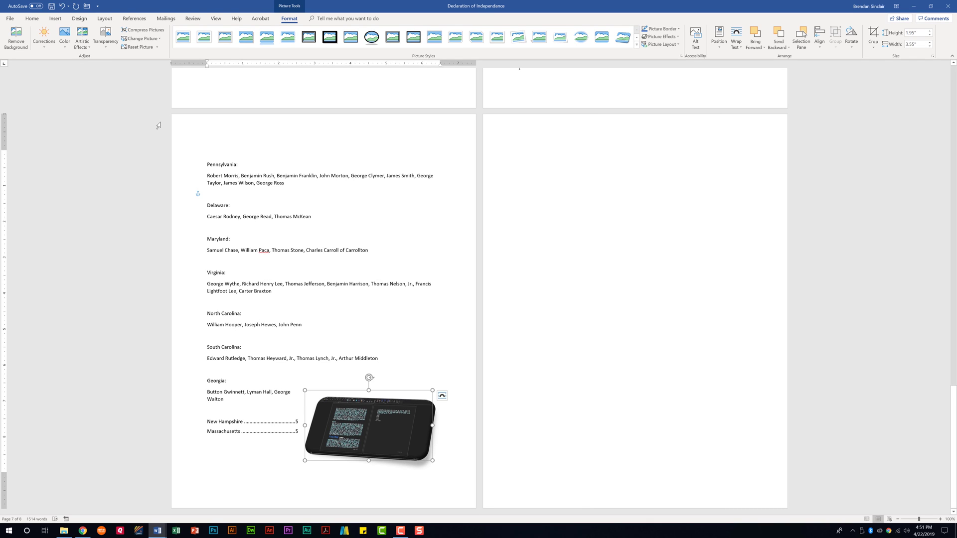
Try a grey Washout recolor on the screenshot, then reset the picture to its original image
left_click(44, 38)
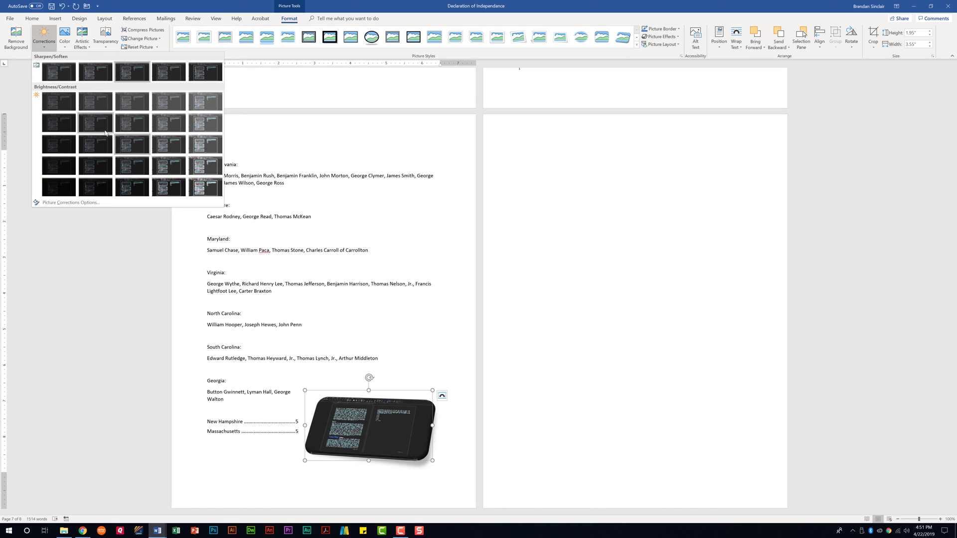
left_click(65, 40)
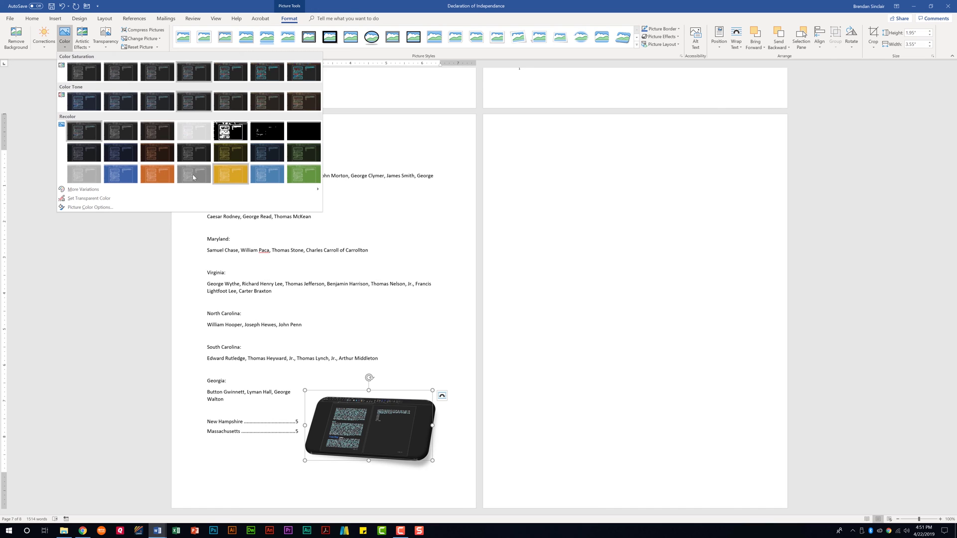
left_click(75, 171)
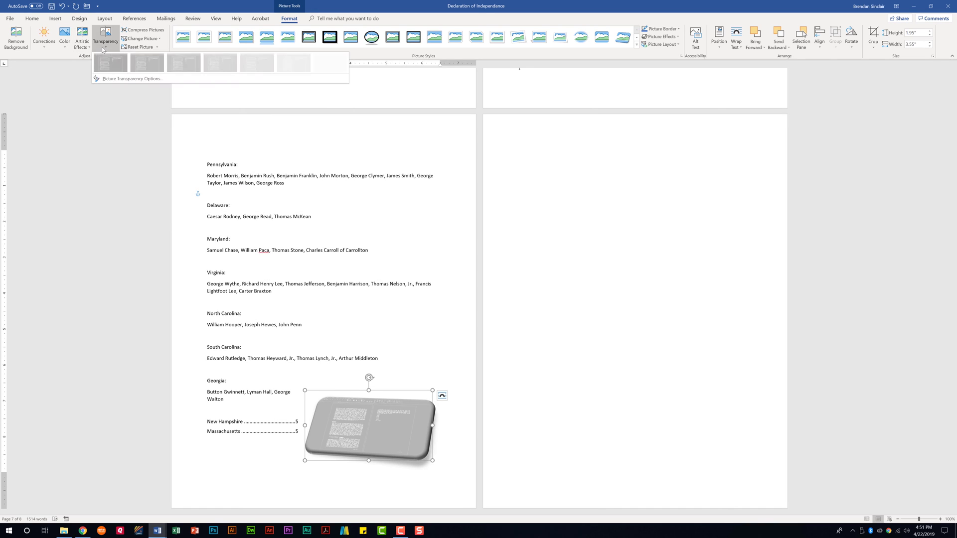
left_click(139, 47)
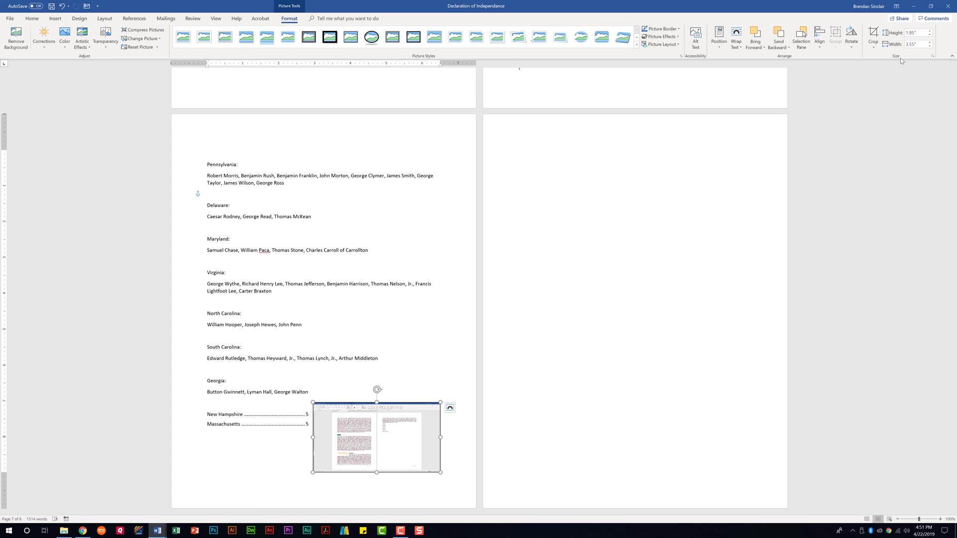
left_click(932, 56)
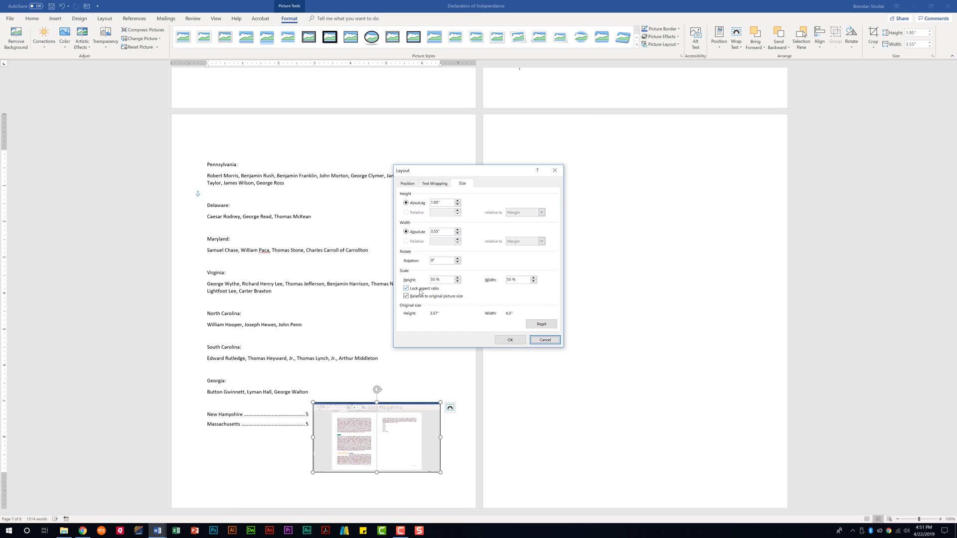
left_click(442, 184)
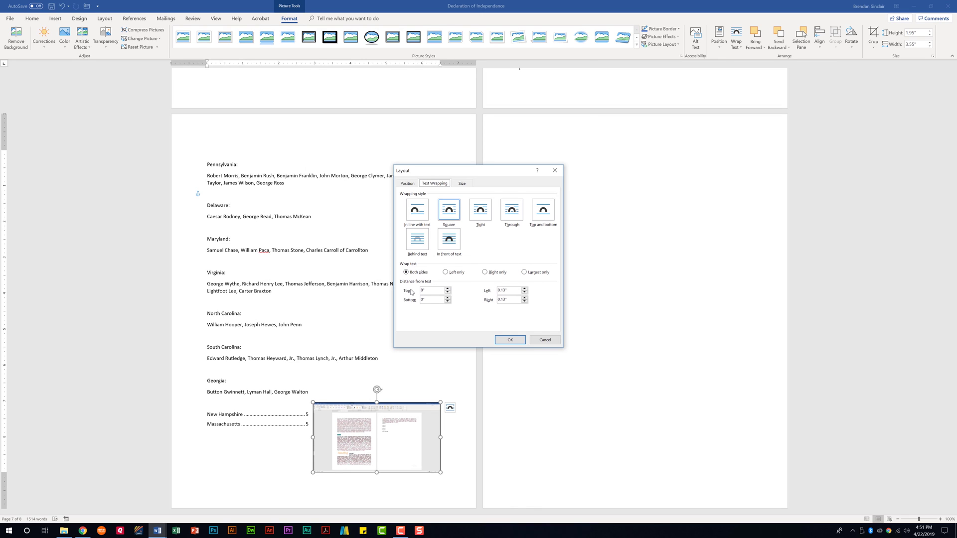
left_click(408, 184)
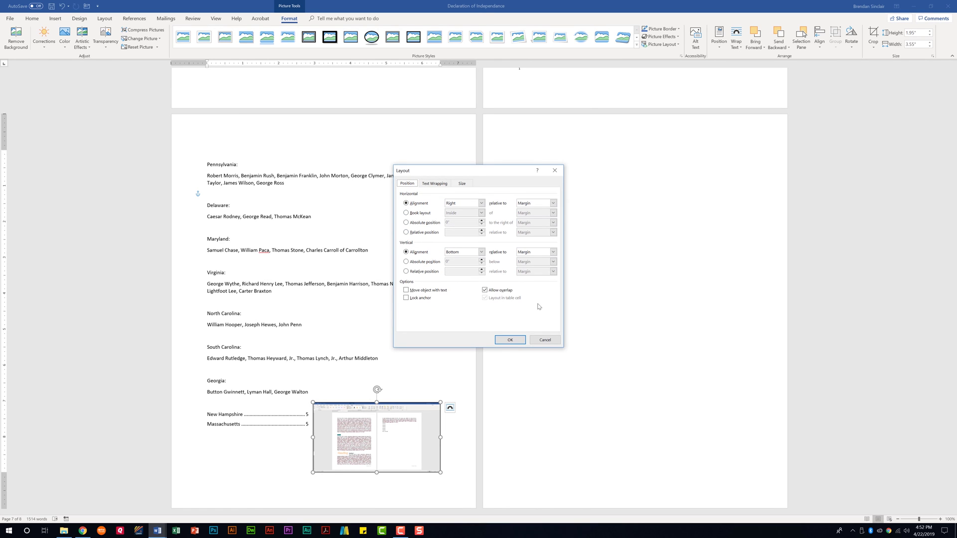
left_click(554, 342)
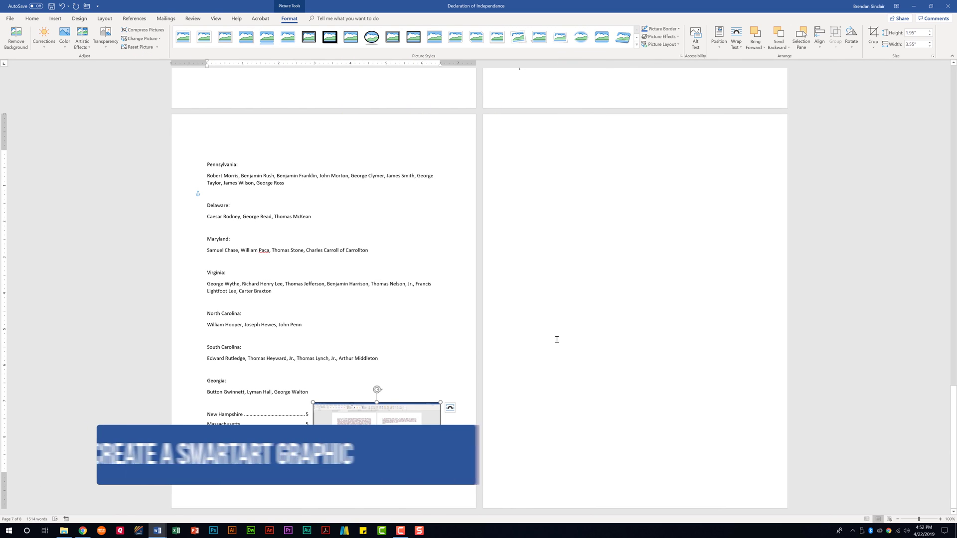
On the blank last page, choose the Converging Arrows SmartArt from the Relationship category
left_click(563, 200)
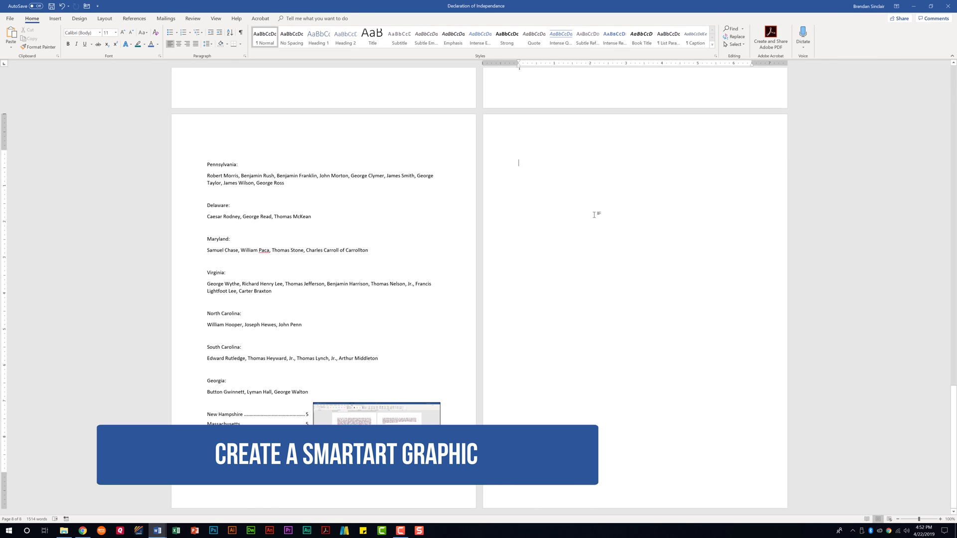
left_click(55, 18)
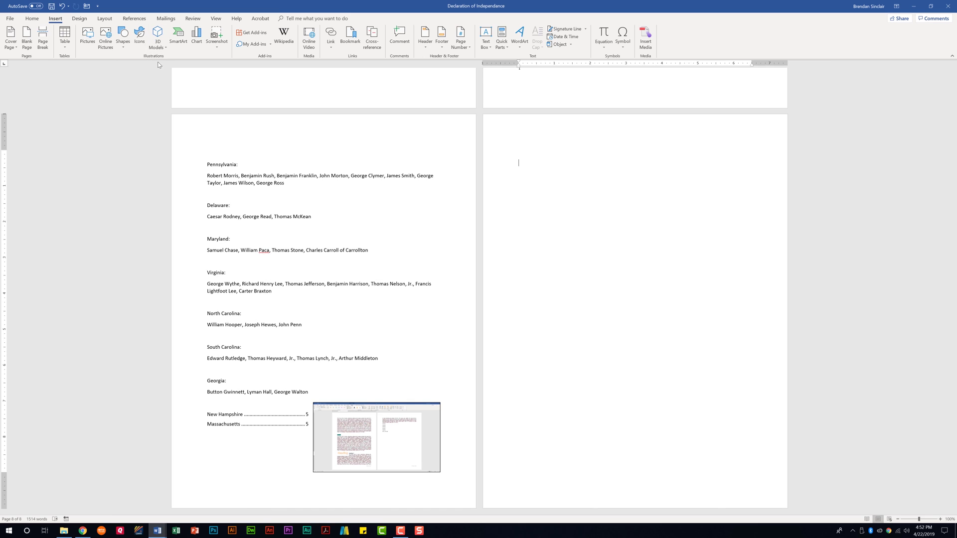
left_click(180, 46)
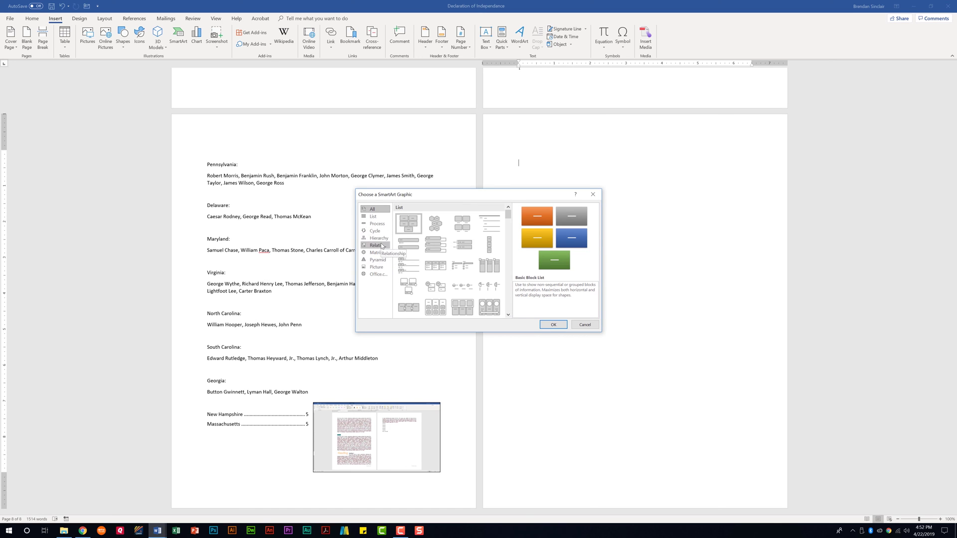
left_click(382, 245)
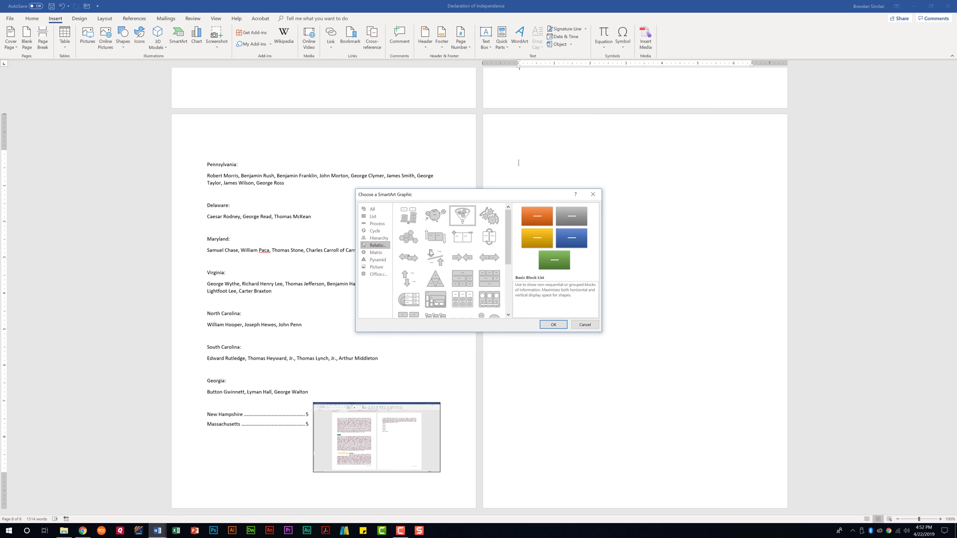
scroll(437, 272, "down", 3)
scroll(437, 272, "up", 3)
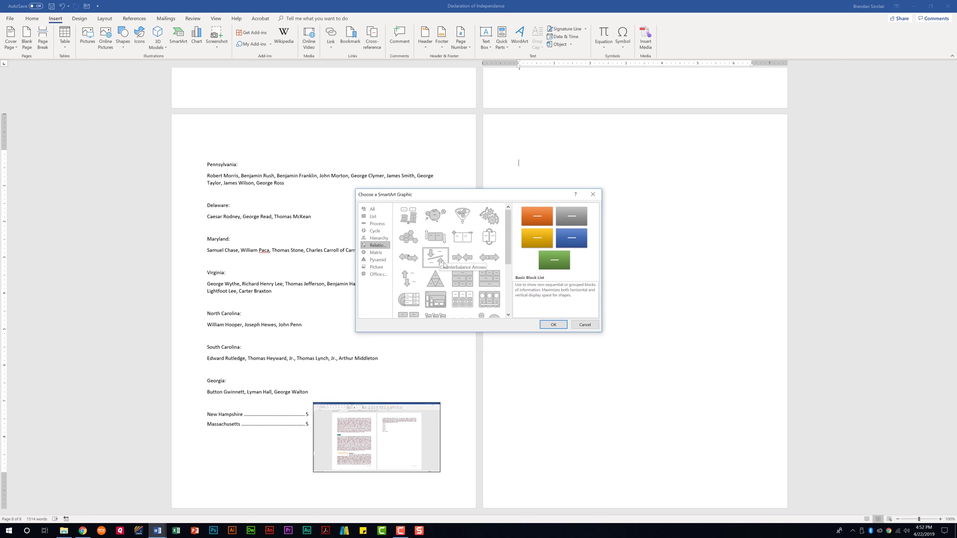
left_click(462, 261)
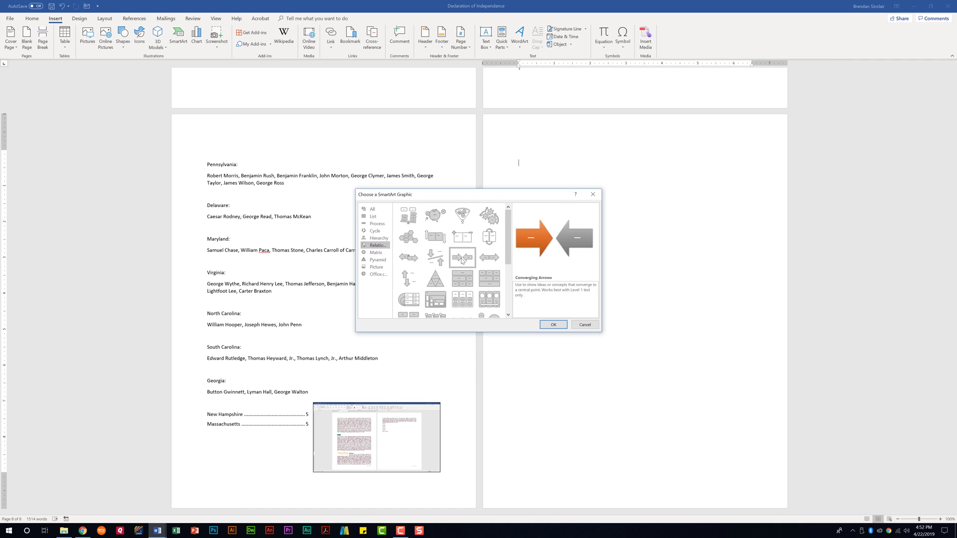
Insert the Converging Arrows graphic, labelling the left arrow 'Word' and the right arrow 'Excel'
left_click(552, 324)
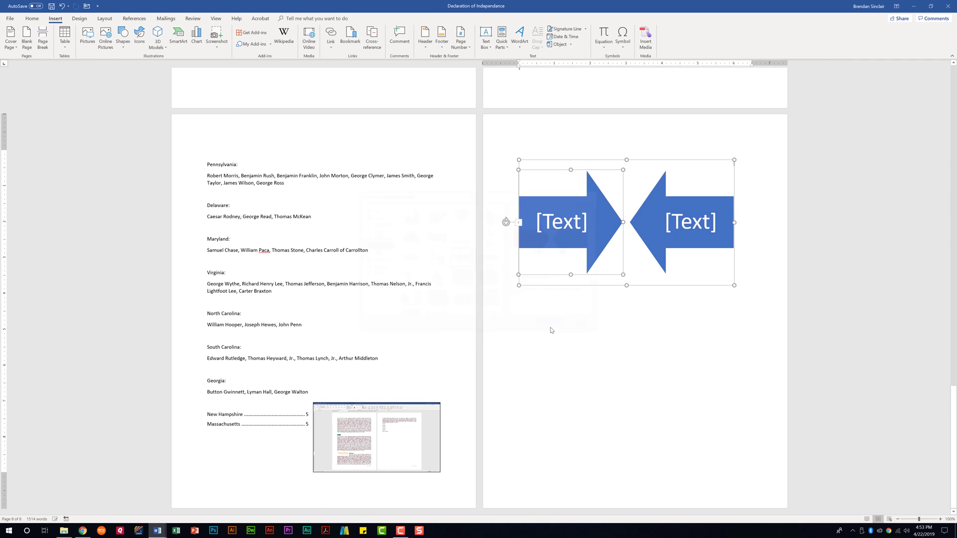
left_click(574, 221)
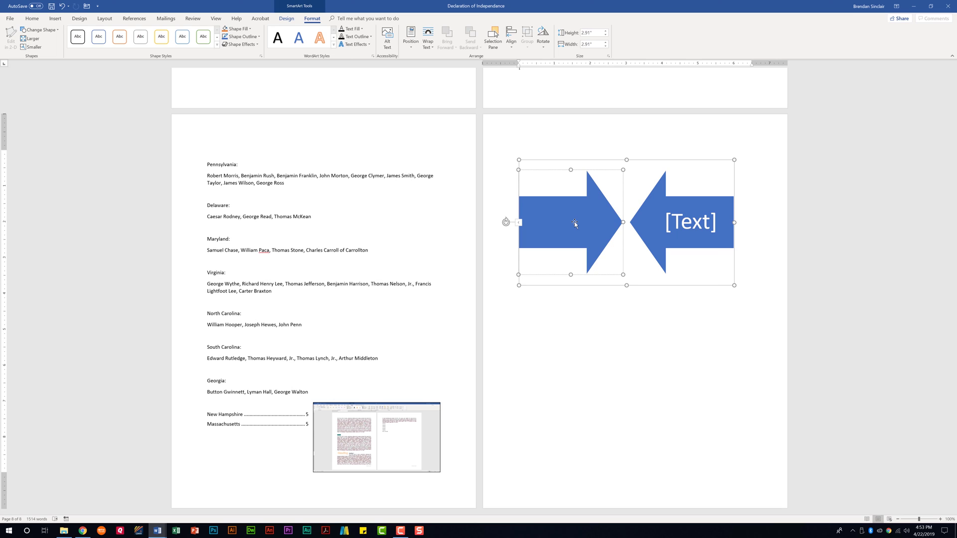
type("Word")
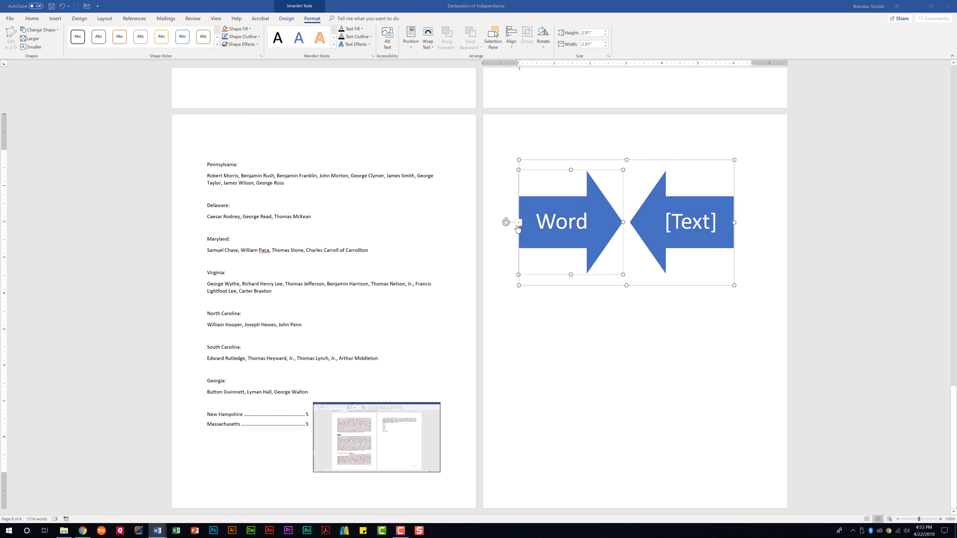
left_click(520, 224)
left_click(448, 183)
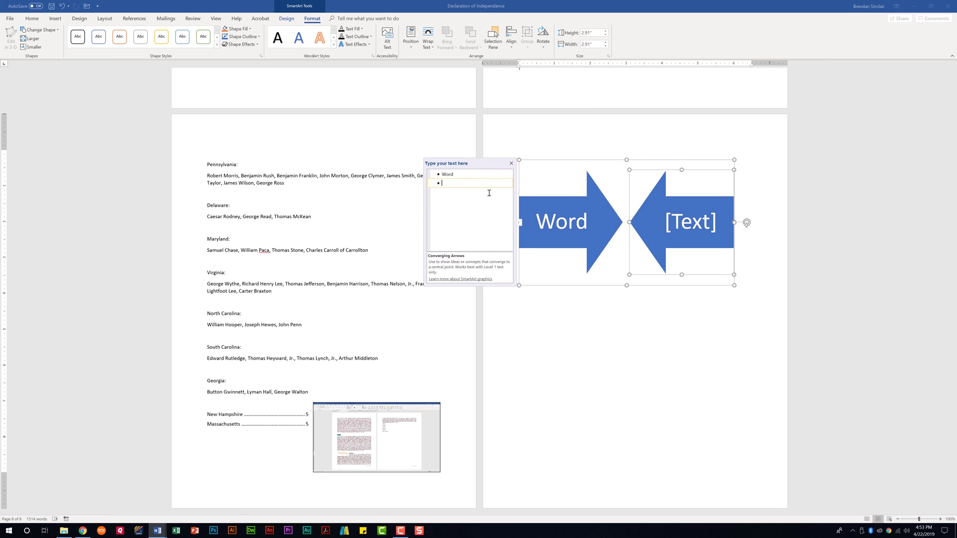
type("Excel")
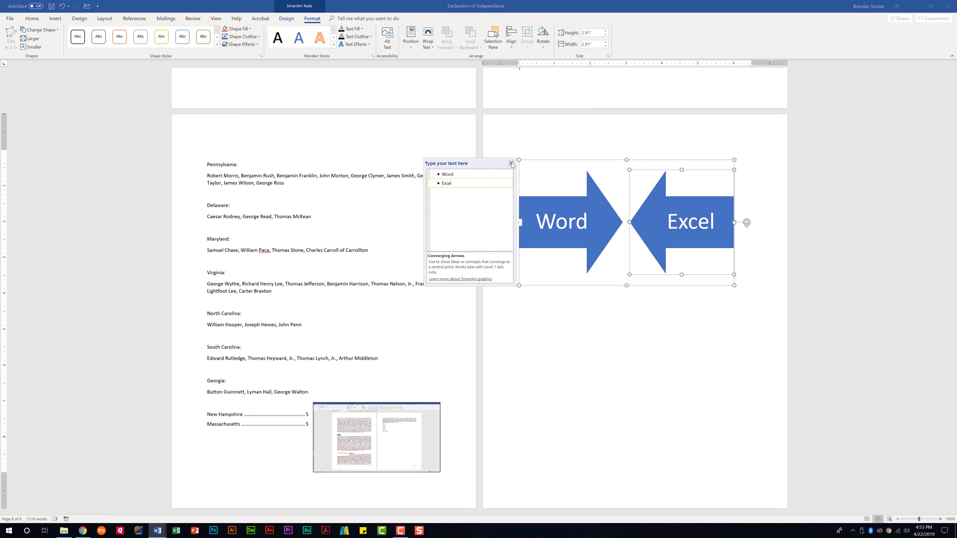
left_click(511, 164)
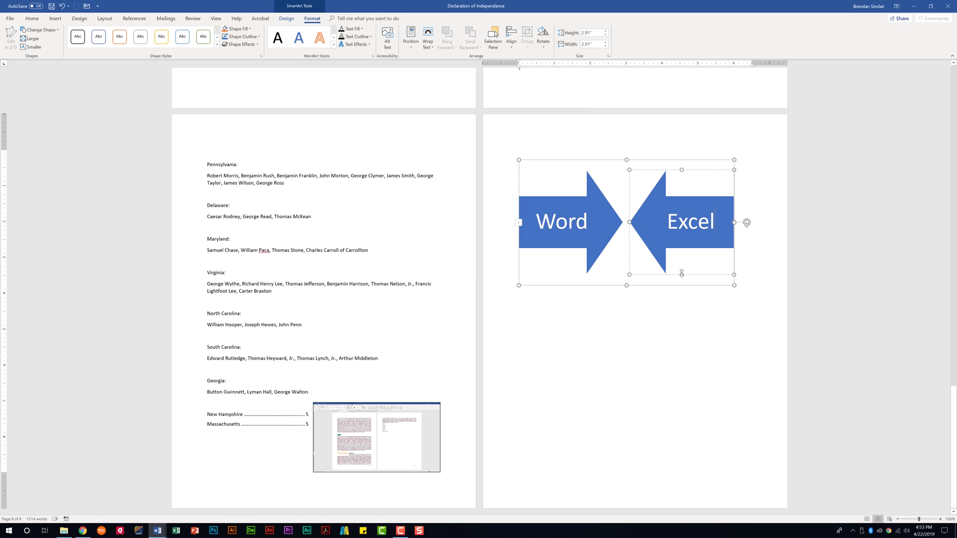
Try a 3-inch height on the Word arrow, then undo the change
left_click(616, 270)
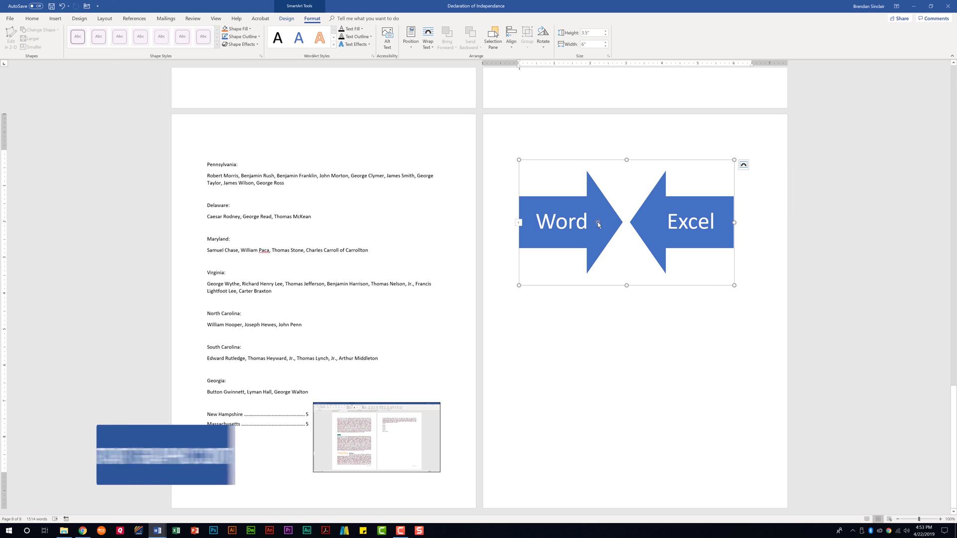
left_click(287, 19)
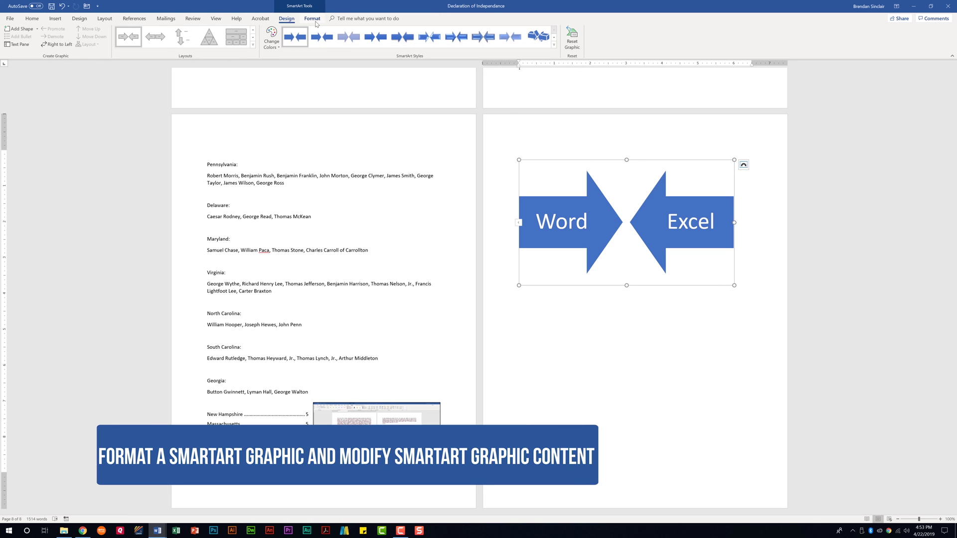
left_click(314, 20)
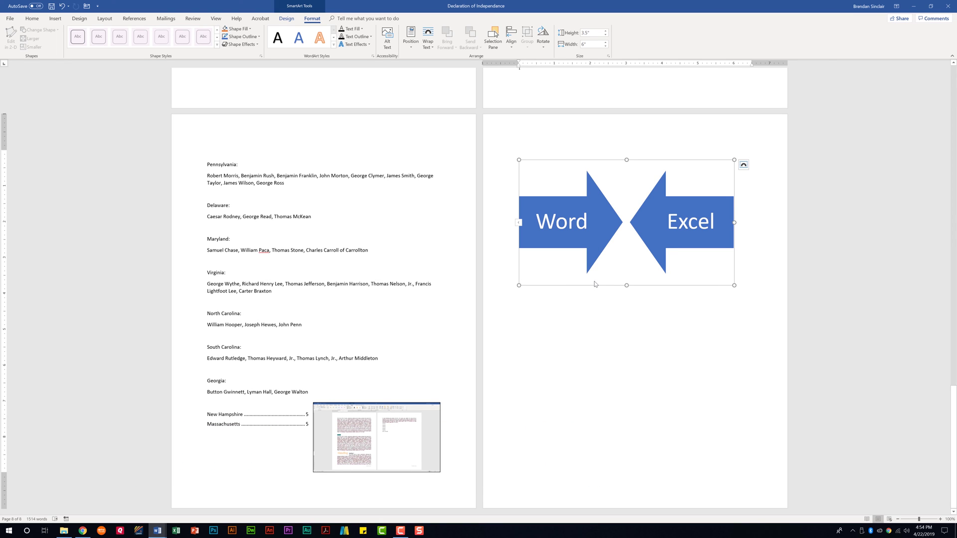
left_click(597, 232)
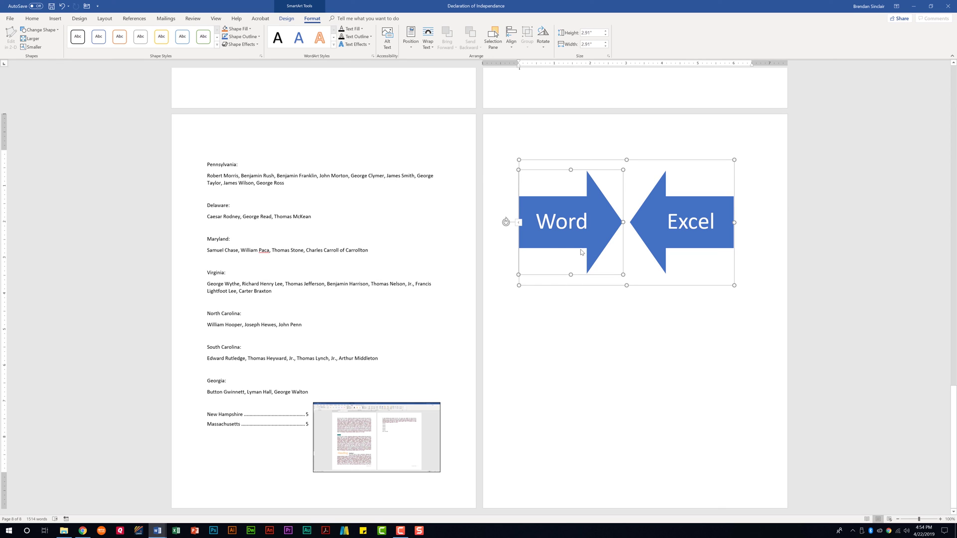
left_click_drag(598, 32, 563, 31)
type("3")
key("Return")
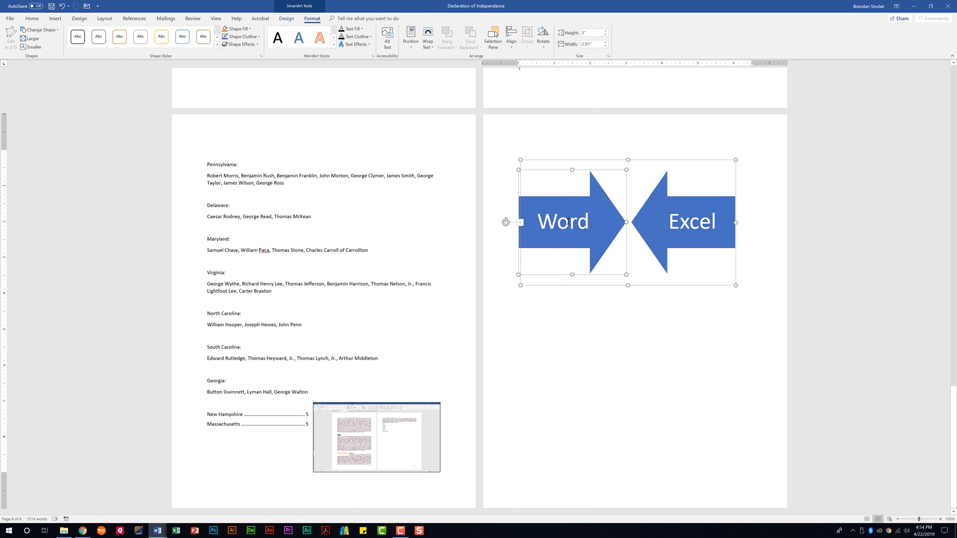
key("ctrl+z")
Set the whole SmartArt graphic's height to 5 inches
left_click(678, 180)
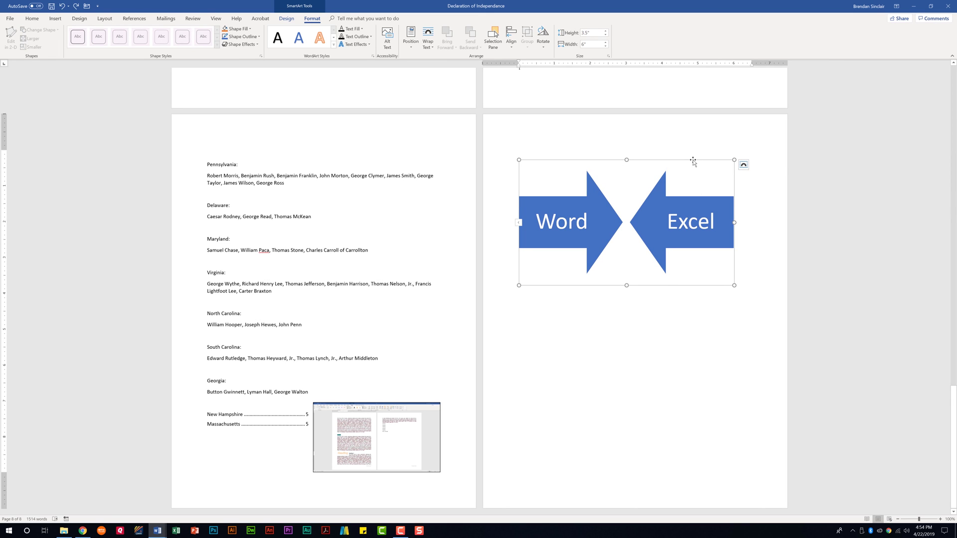
left_click(587, 33)
type("5")
key("Return")
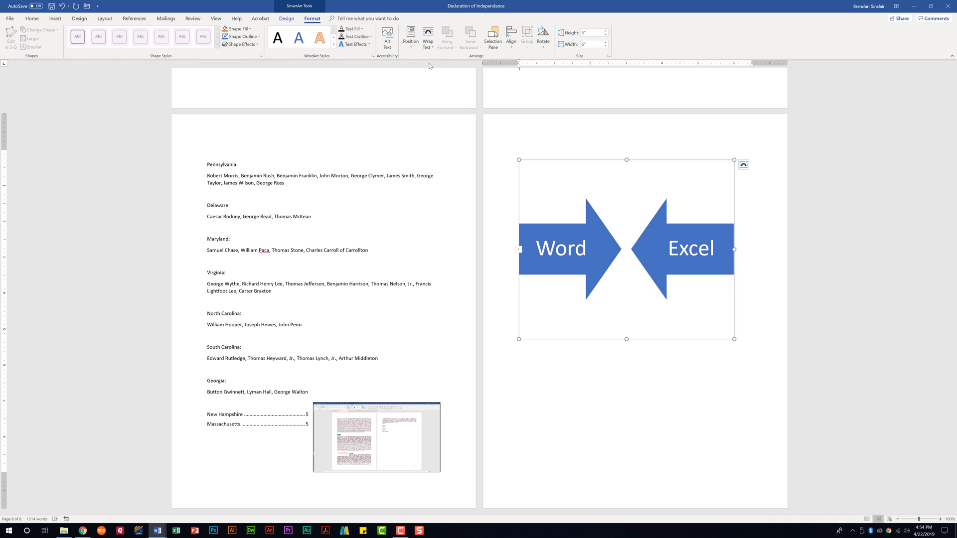
left_click(289, 20)
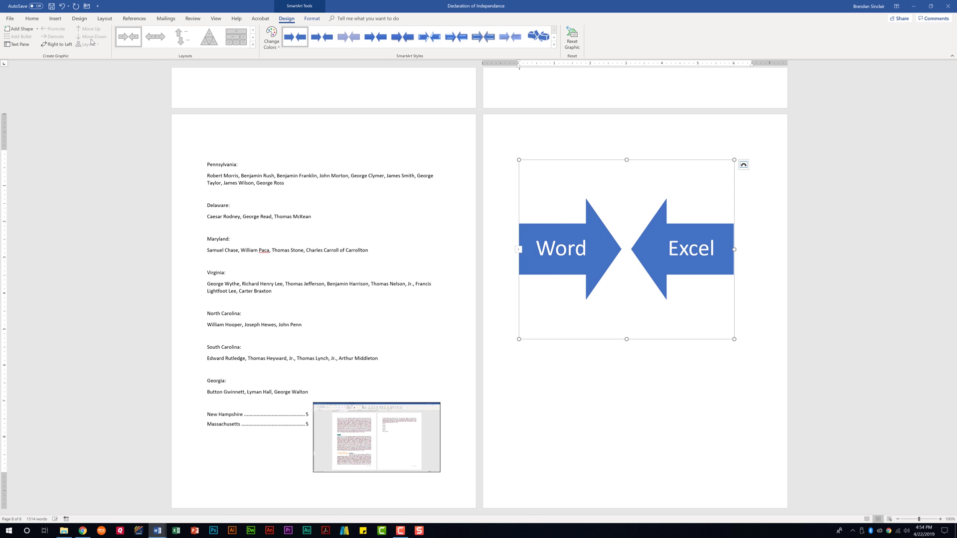
Add a third arrow labelled 'PowerPoint' as its own top-level item
left_click(23, 29)
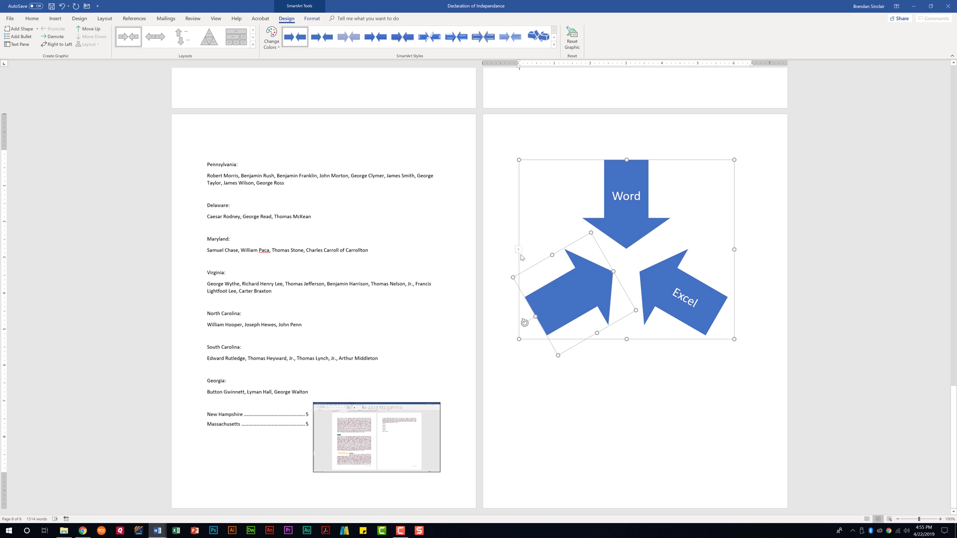
left_click(518, 249)
left_click(451, 192)
type("PowerPoint")
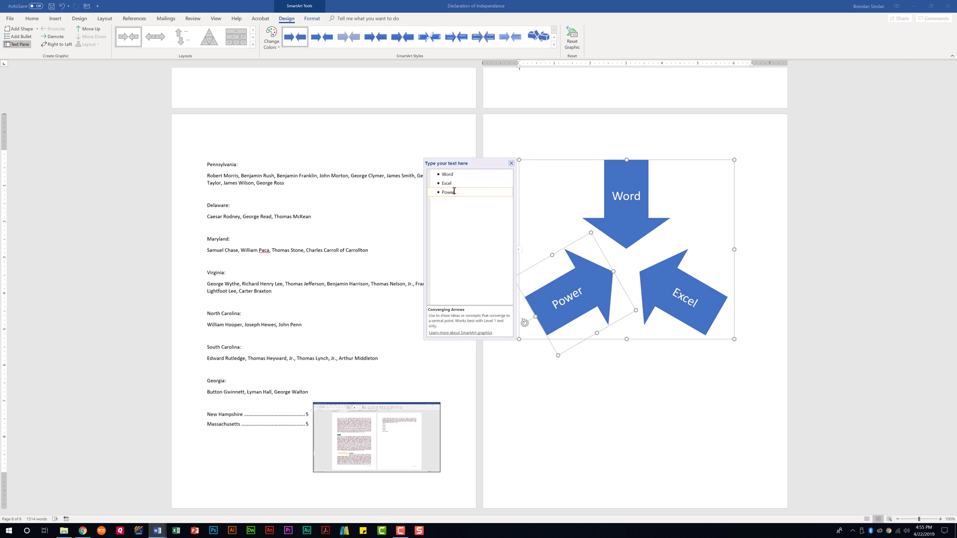
left_click(443, 192)
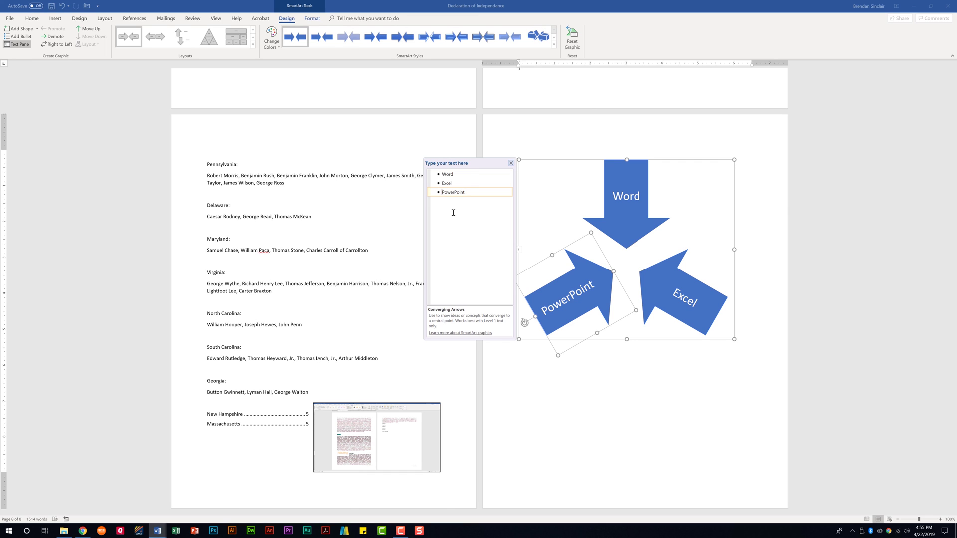
key("Tab")
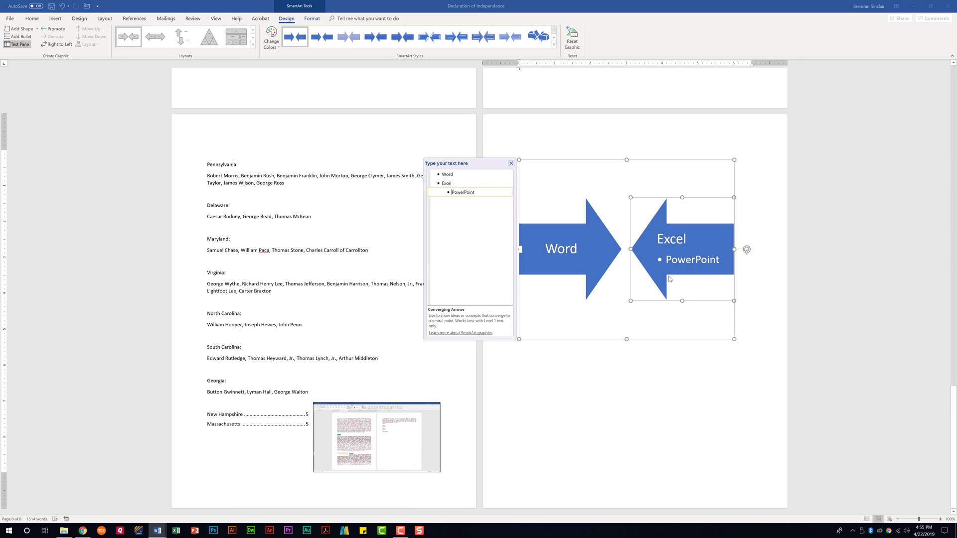
key("shift+Tab")
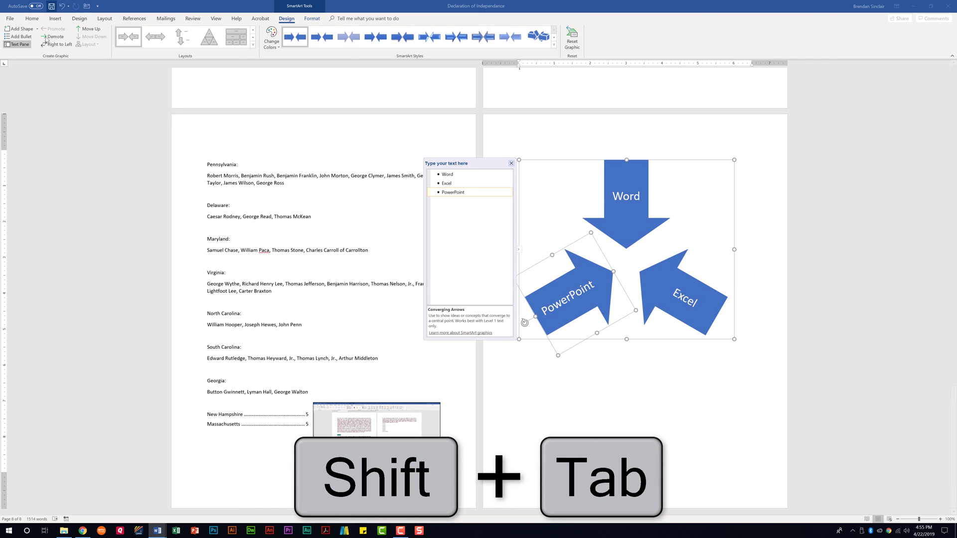
Move PowerPoint up twice so it becomes the first arrow
left_click(93, 29)
left_click(94, 30)
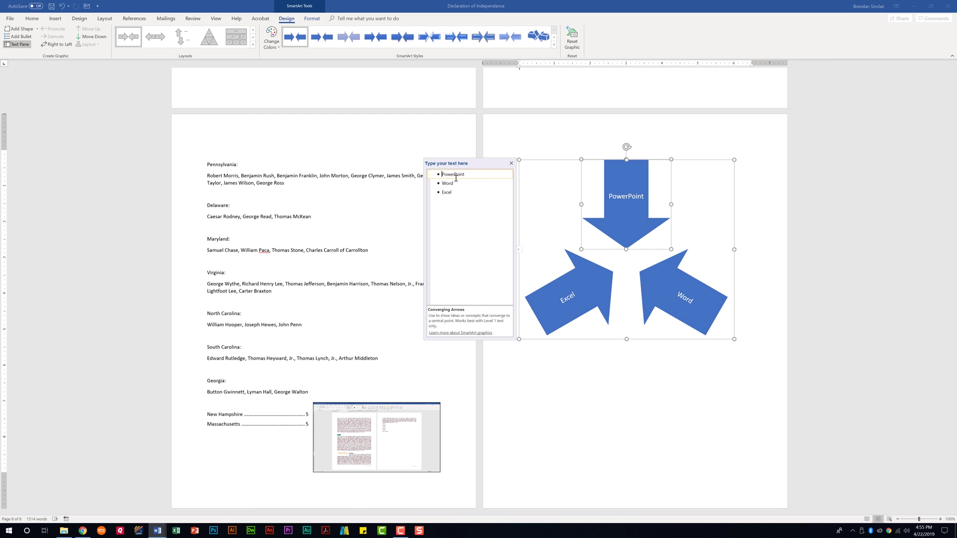
left_click(510, 163)
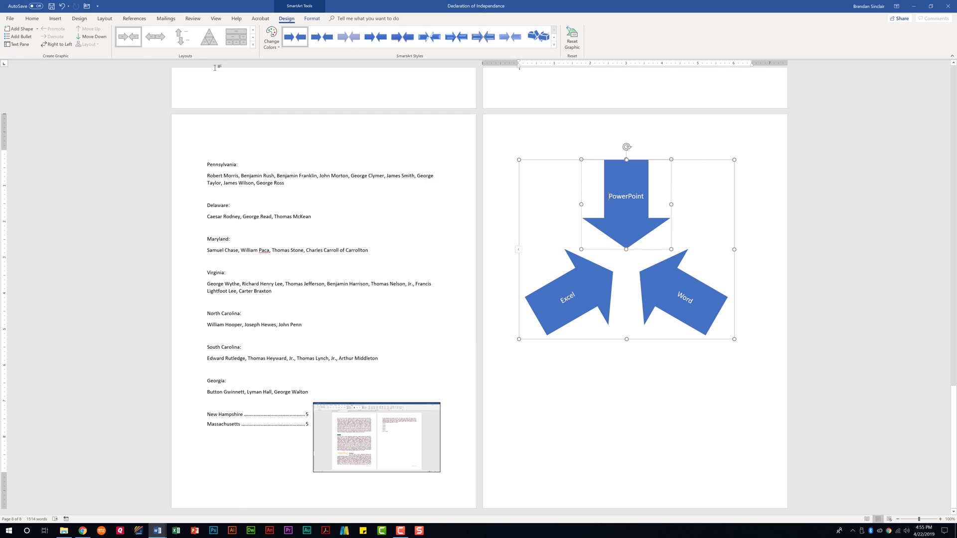
Switch to the Diverging Arrows layout with Colorful colours and the Powder 3-D style
left_click(154, 46)
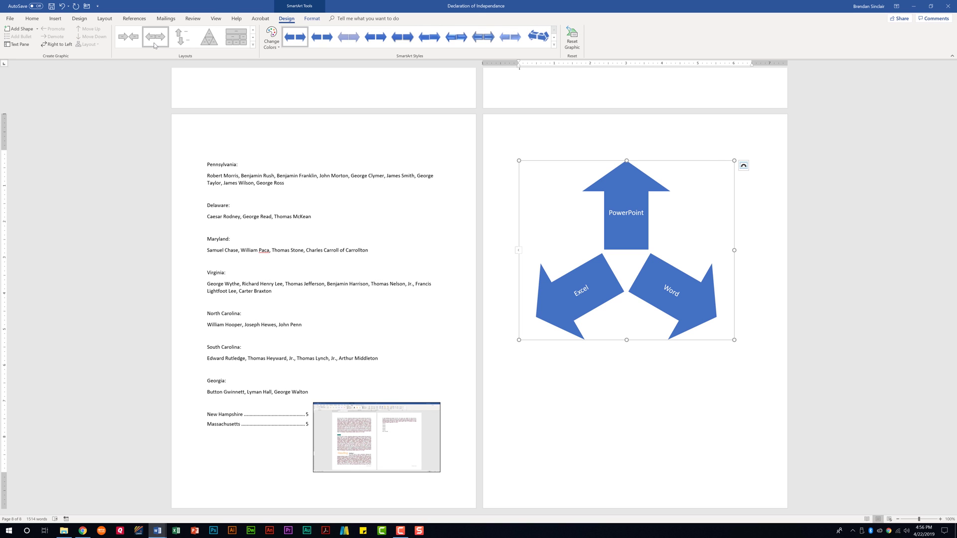
left_click(272, 40)
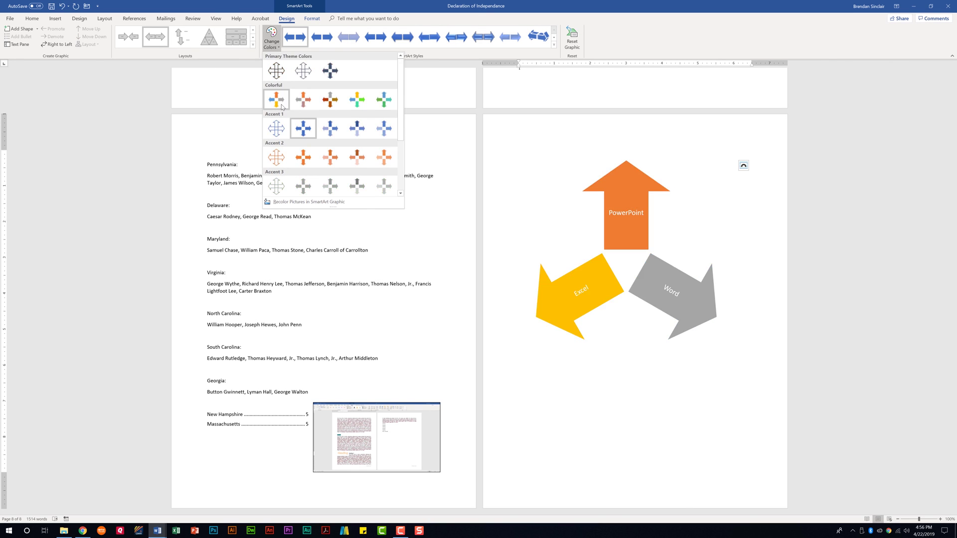
left_click(276, 99)
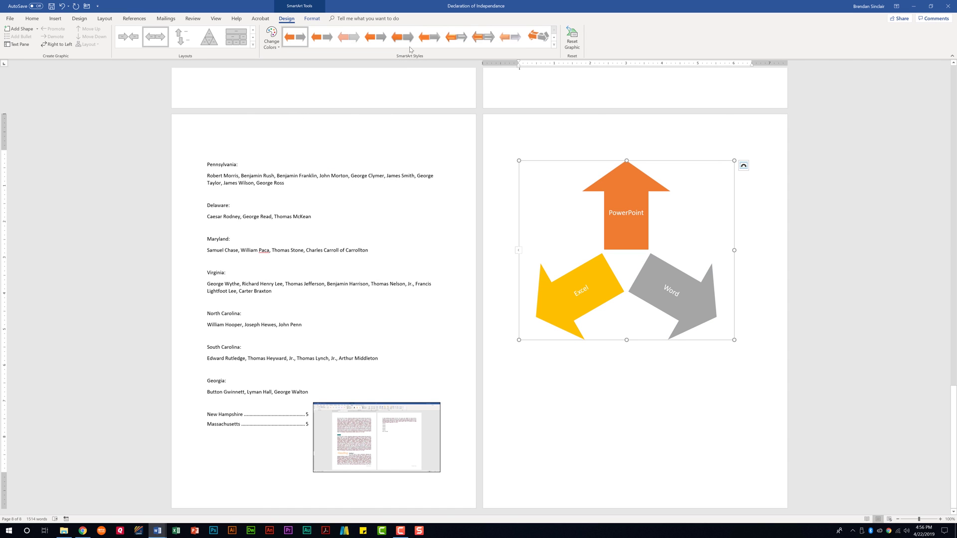
left_click(553, 45)
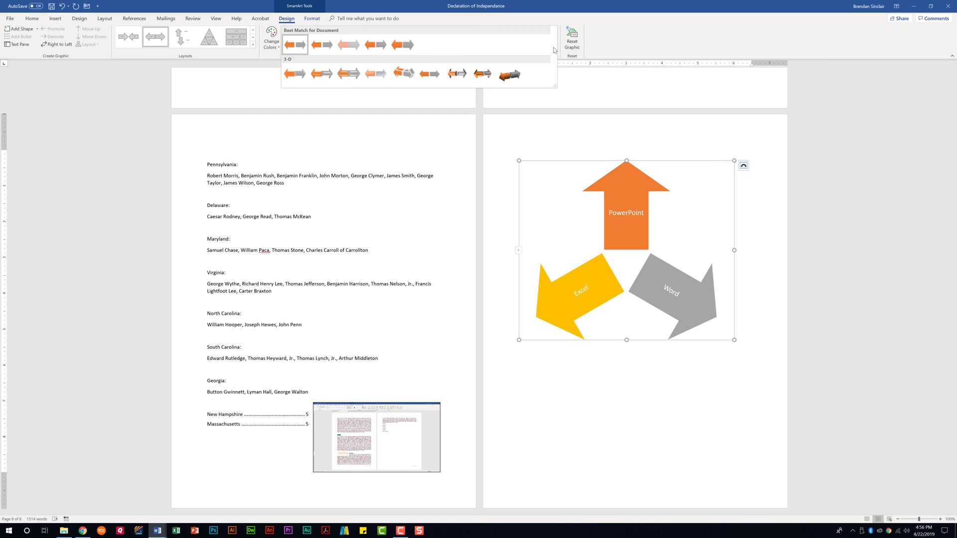
left_click(380, 74)
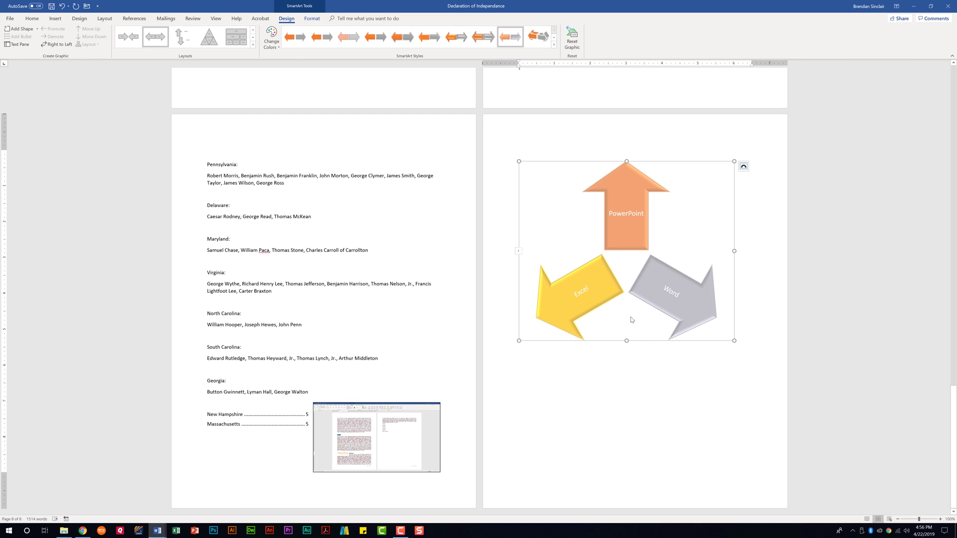